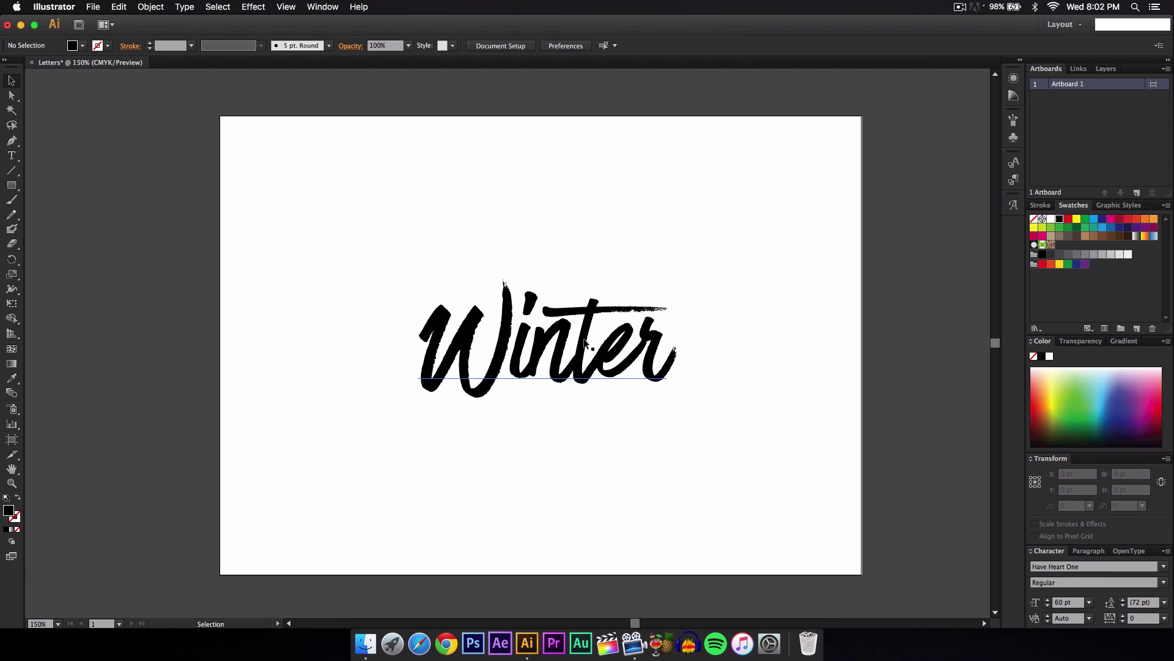
{"action": "key", "text": "super+shift+z"}
{"action": "key", "text": "super+shift+z"}
{"action": "key", "text": "super+shift+z"}
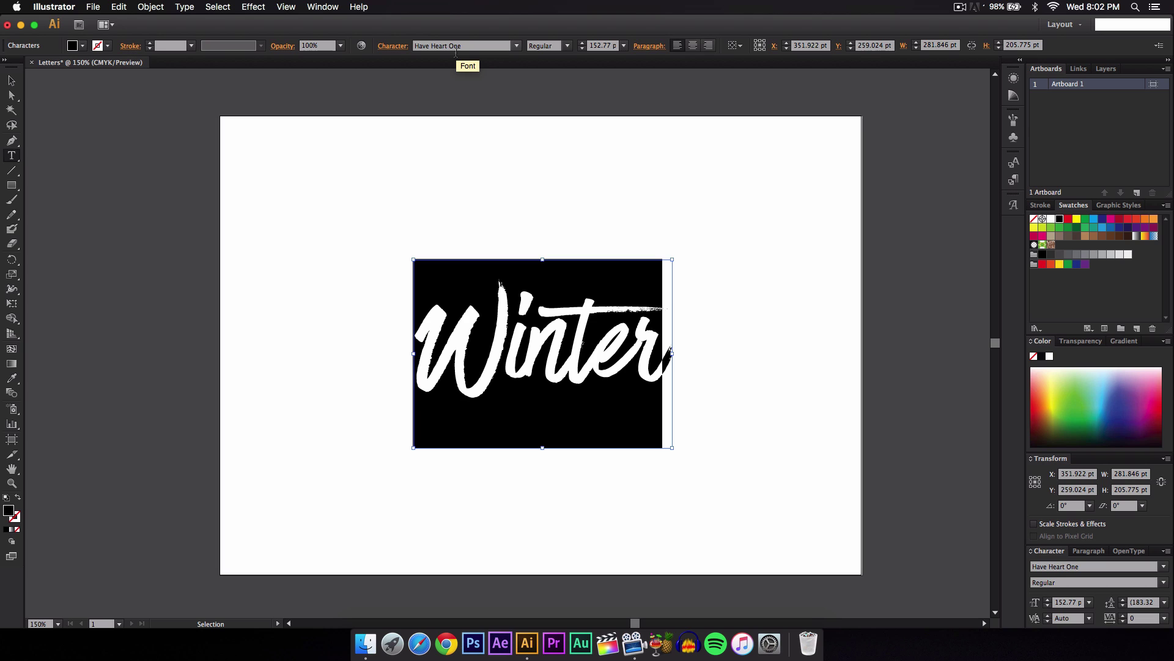
{"action": "key", "text": "Escape"}
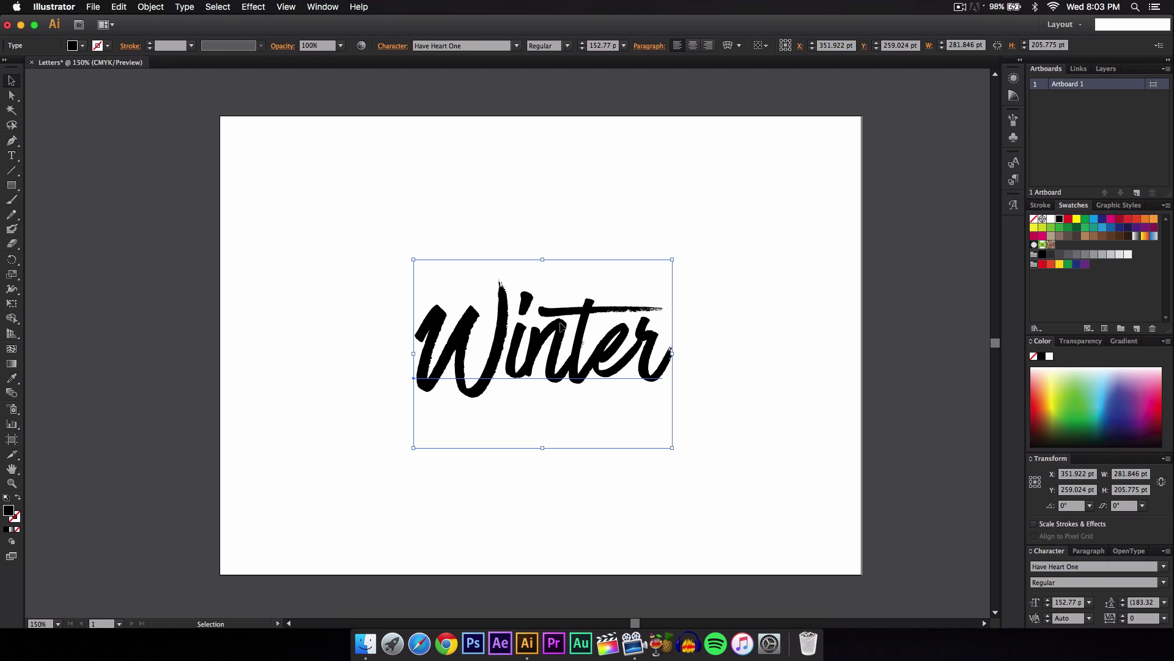
{"action": "left_click", "coordinate": [761, 346]}
{"action": "left_click", "coordinate": [562, 337]}
Step: Convert the Winter type to outlines with Create Outlines and select the outlined group at 200% zoom
{"action": "key", "text": "a"}
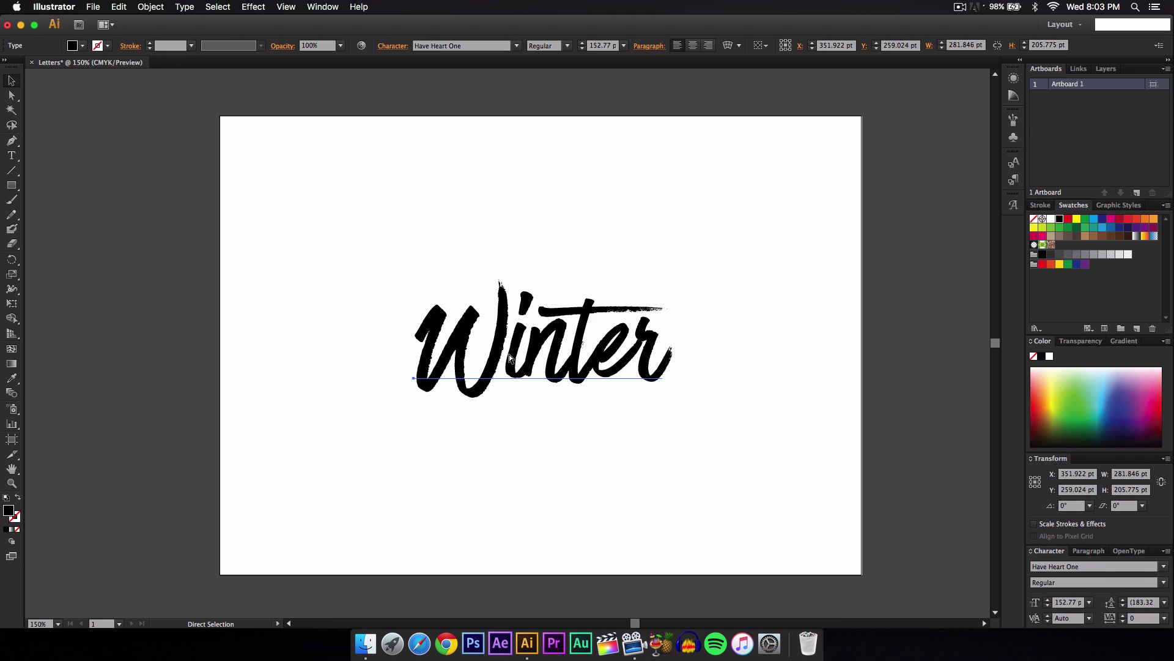
{"action": "key", "text": "v"}
{"action": "key", "text": "shift+super+o"}
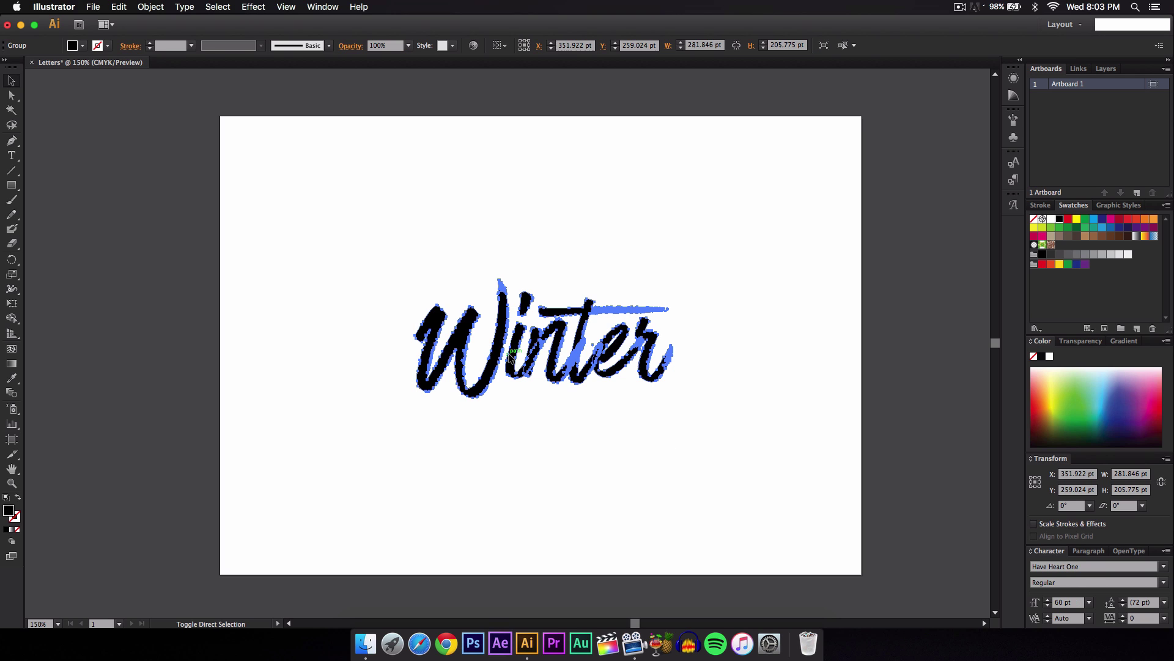
{"action": "key", "text": "super+equal"}
{"action": "key", "text": "shift+super+a"}
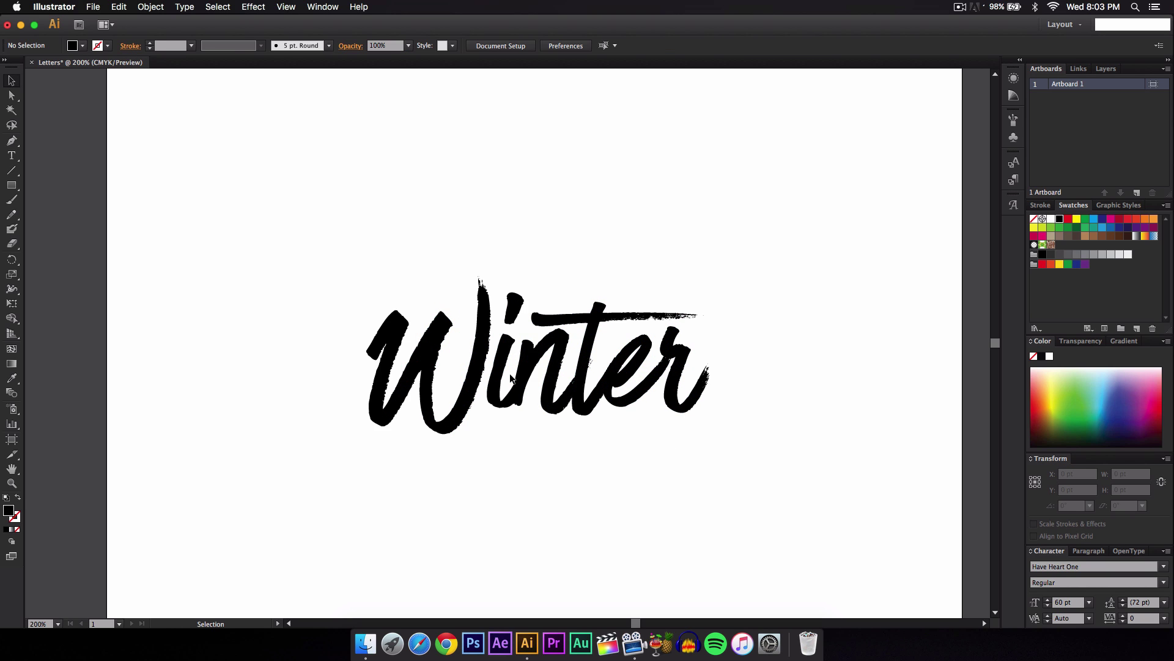
{"action": "left_click", "coordinate": [508, 358]}
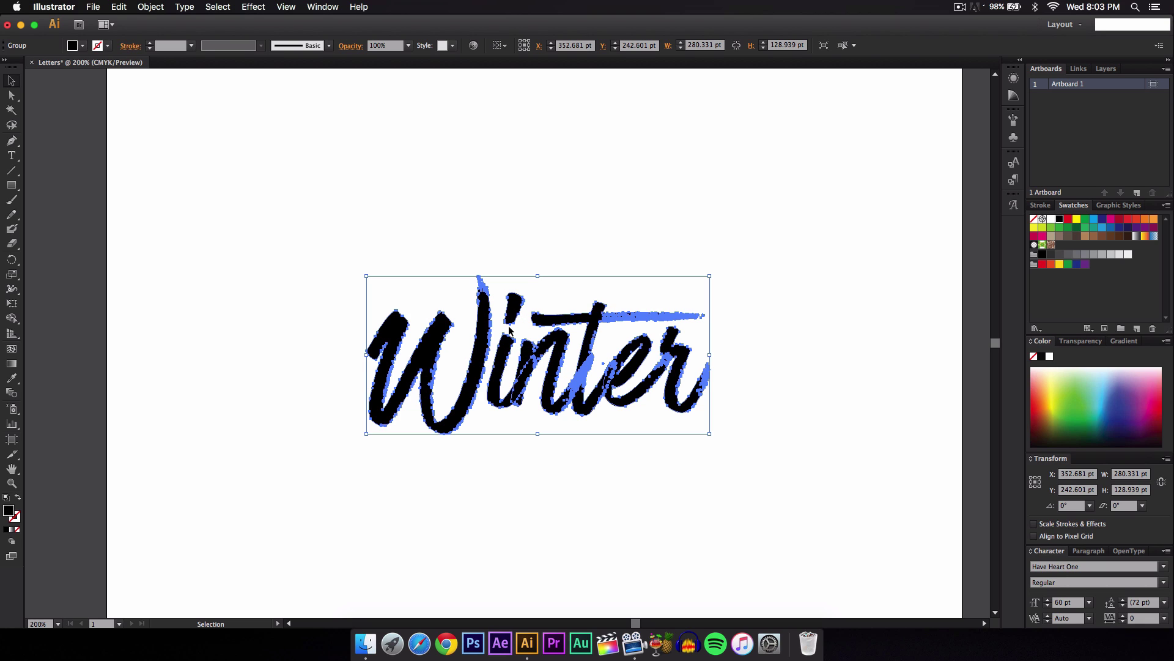
{"action": "key", "text": "a"}
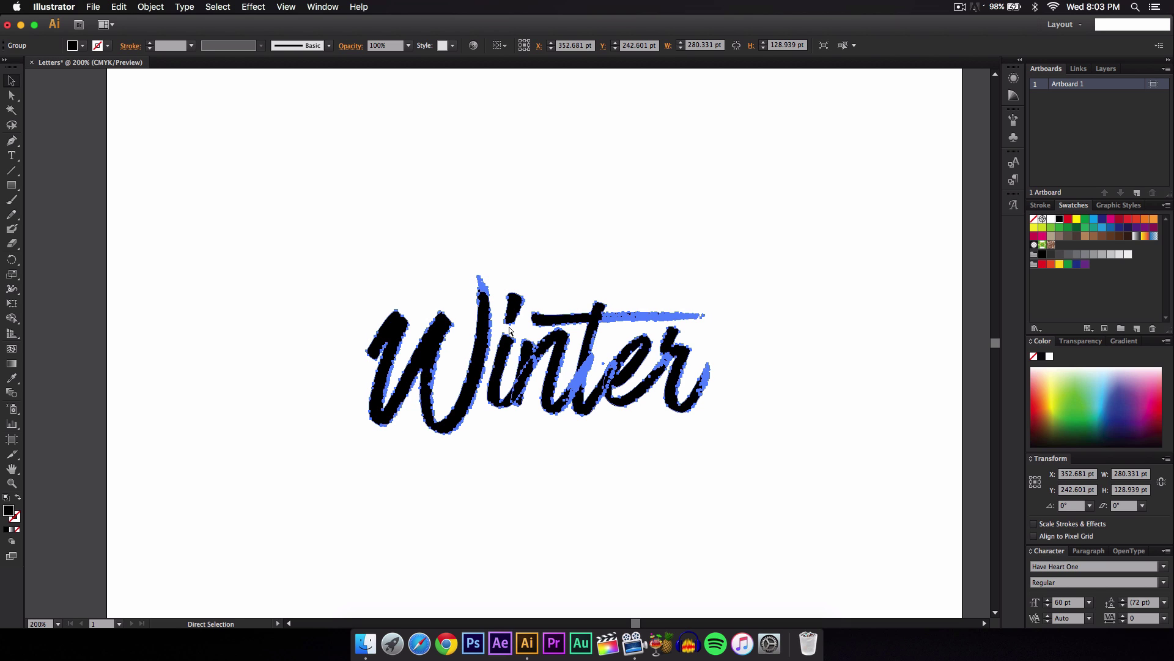
{"action": "key", "text": "super"}
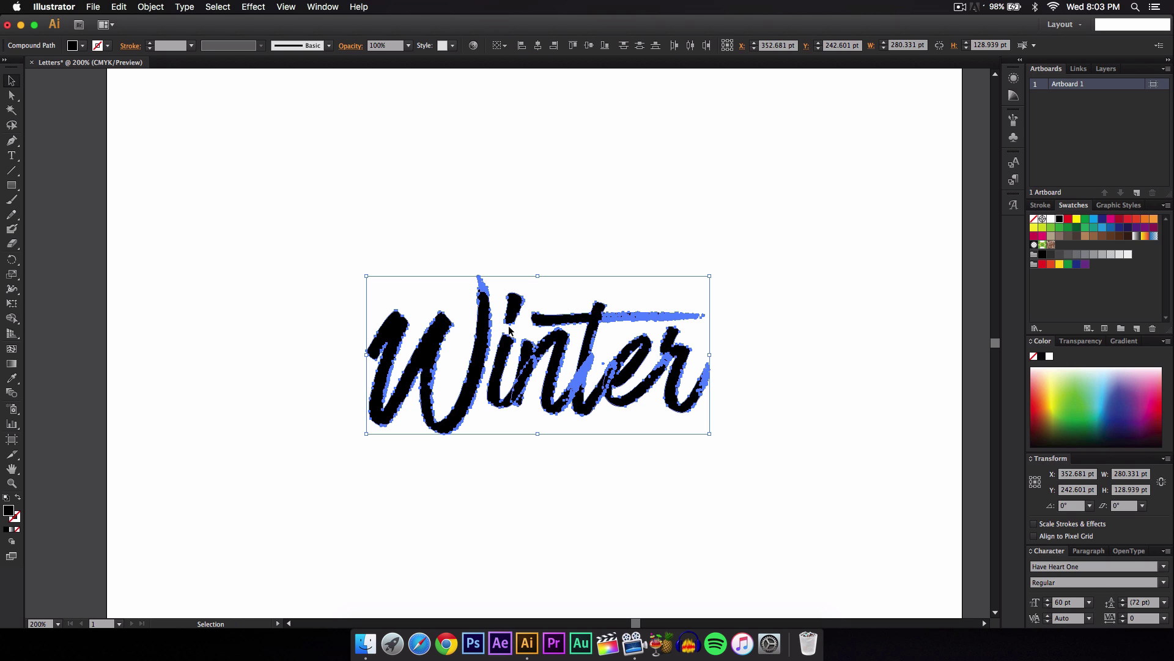
Step: Zoom to 300% and select just the letter i
{"action": "left_click", "coordinate": [487, 185]}
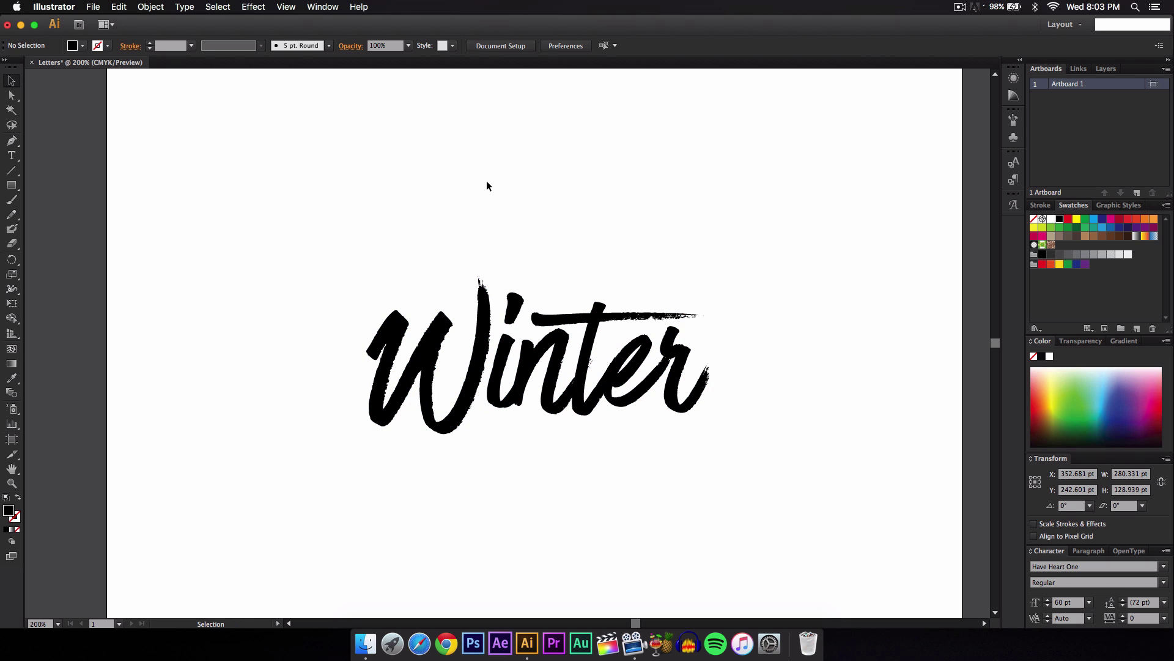
{"action": "left_click", "coordinate": [493, 385]}
{"action": "left_click", "coordinate": [505, 382]}
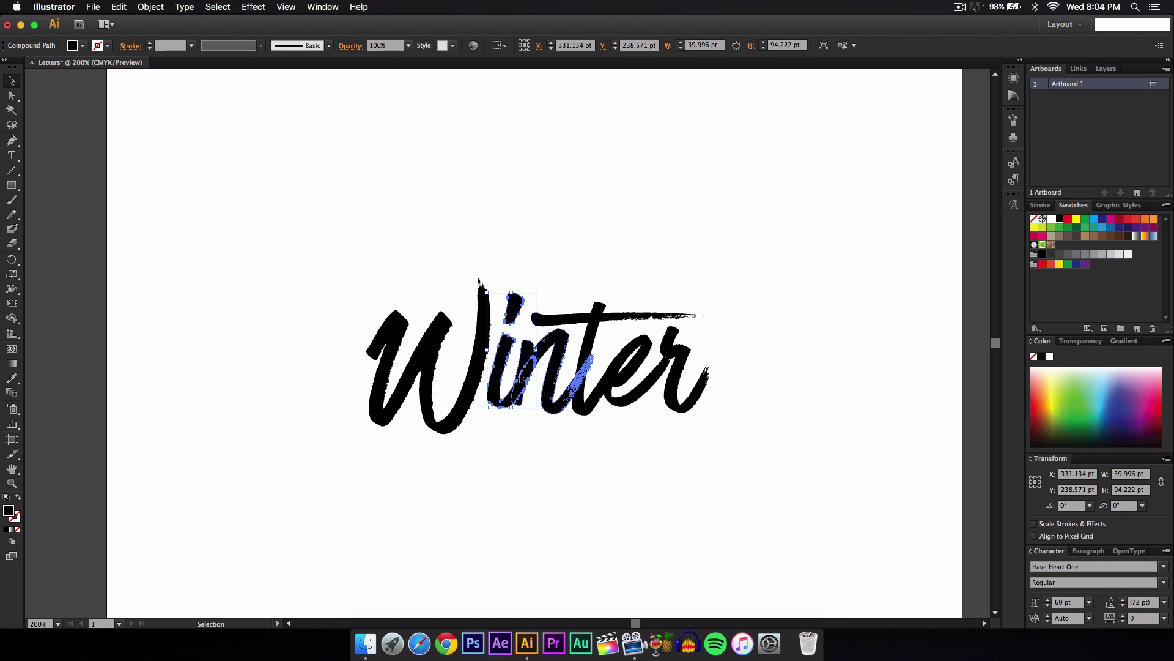
{"action": "key", "text": "super+equal"}
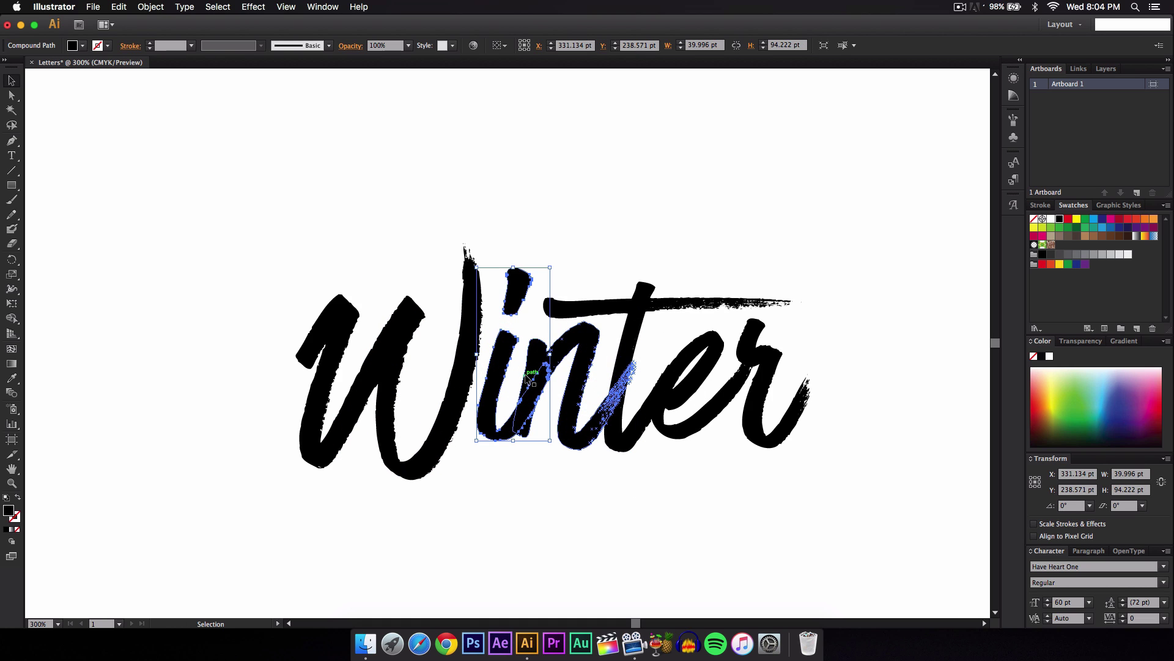
{"action": "key", "text": "super+shift+a"}
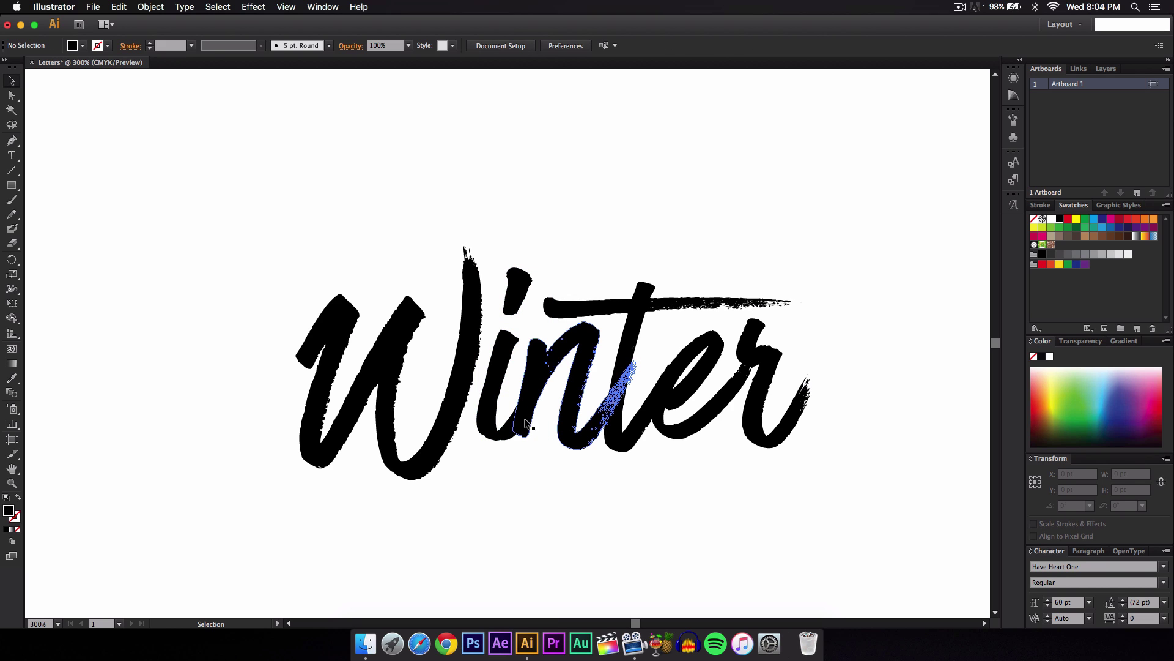
{"action": "left_click", "coordinate": [525, 402]}
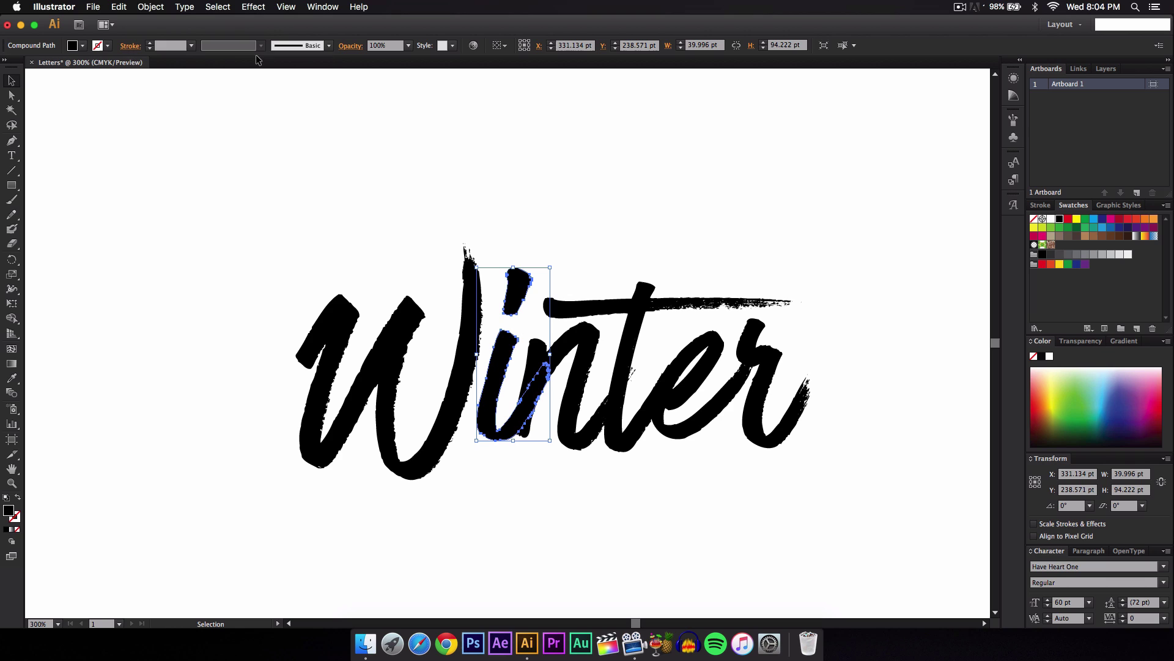
Step: Make the i a compound path and reselect it
{"action": "left_click", "coordinate": [151, 7]}
{"action": "mouse_move", "coordinate": [173, 352]}
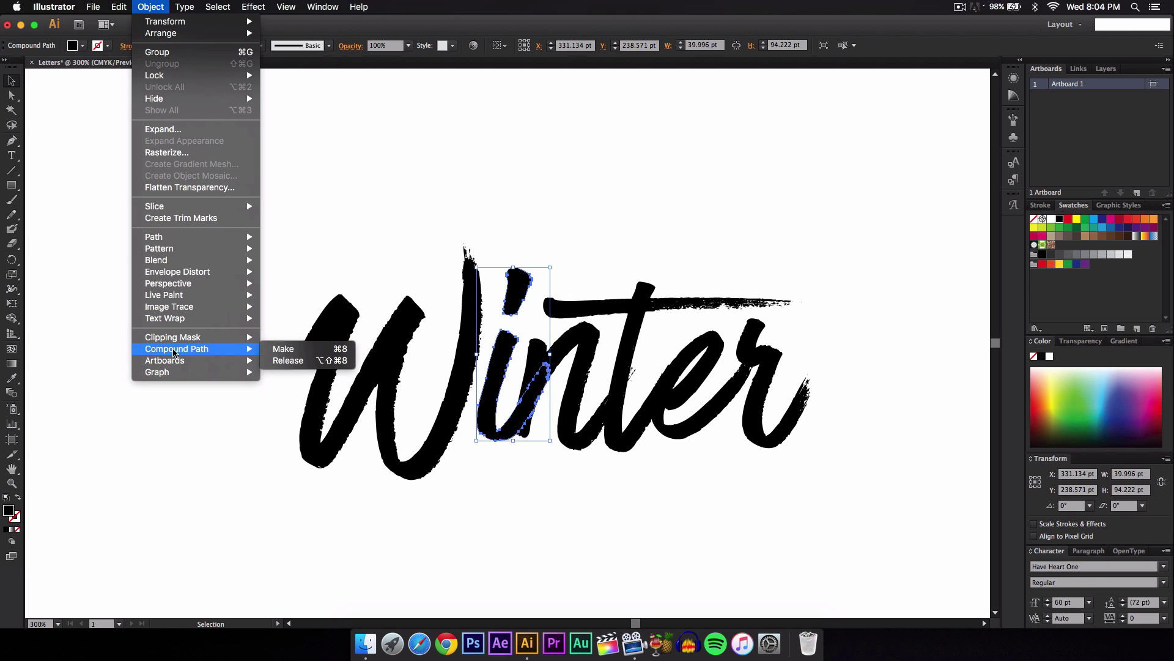
{"action": "left_click", "coordinate": [293, 351]}
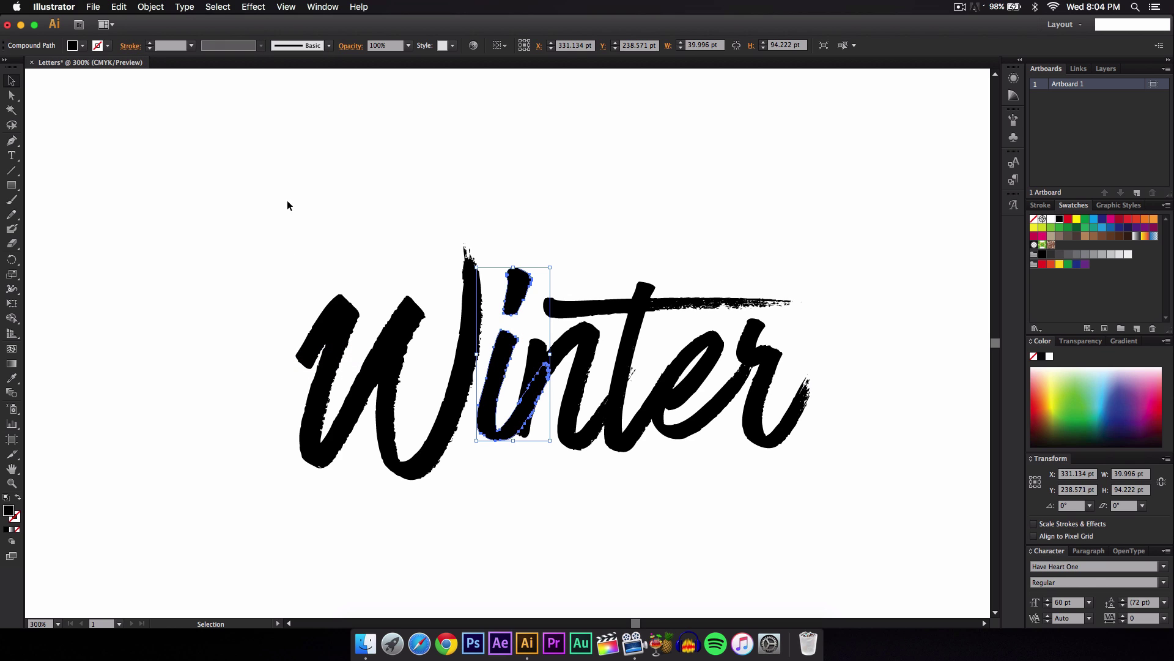
{"action": "left_click", "coordinate": [284, 192]}
{"action": "left_click", "coordinate": [527, 280]}
Step: Show the Pathfinder panel and select the letter i
{"action": "left_click", "coordinate": [323, 7]}
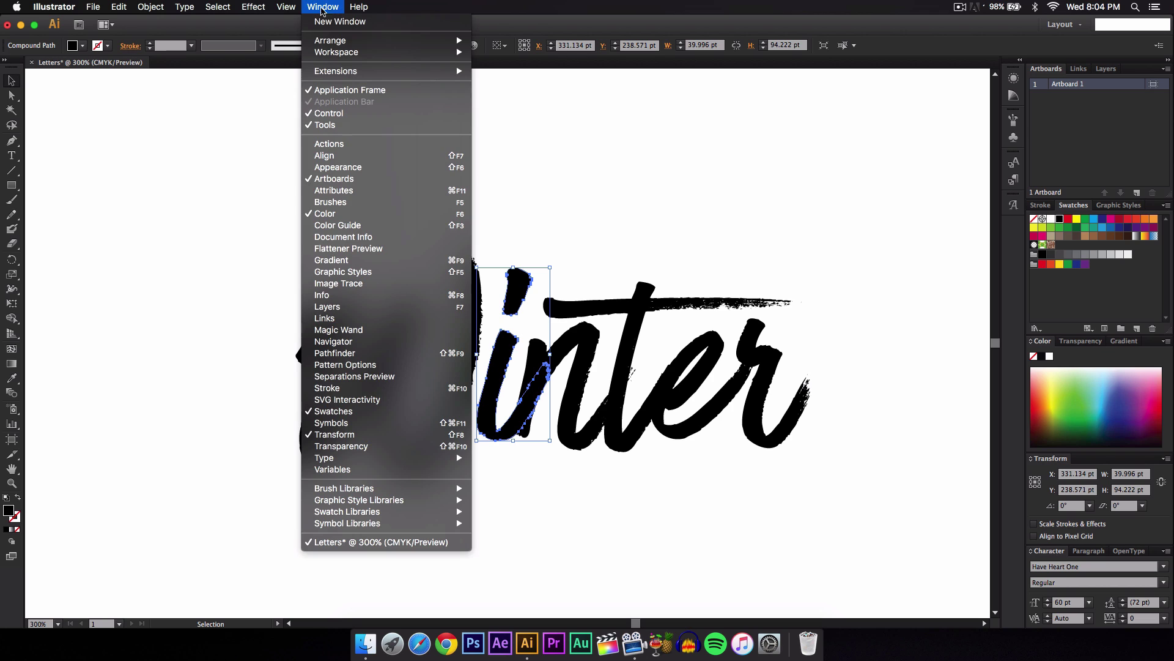
{"action": "left_click", "coordinate": [345, 358]}
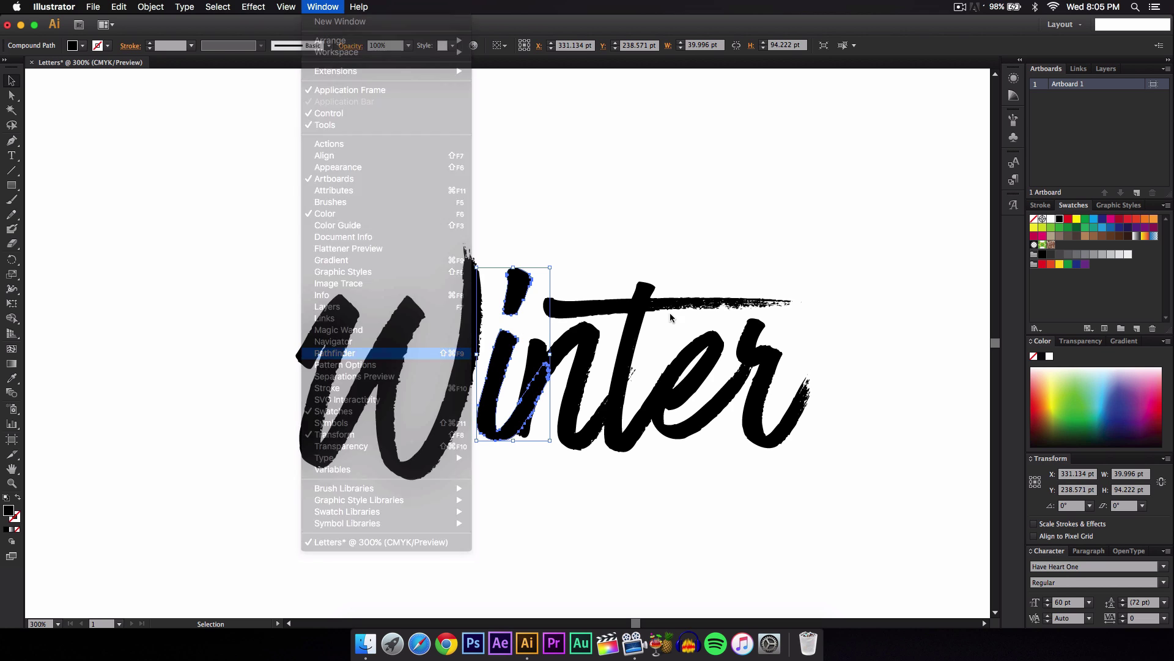
{"action": "key", "text": "super+shift+a"}
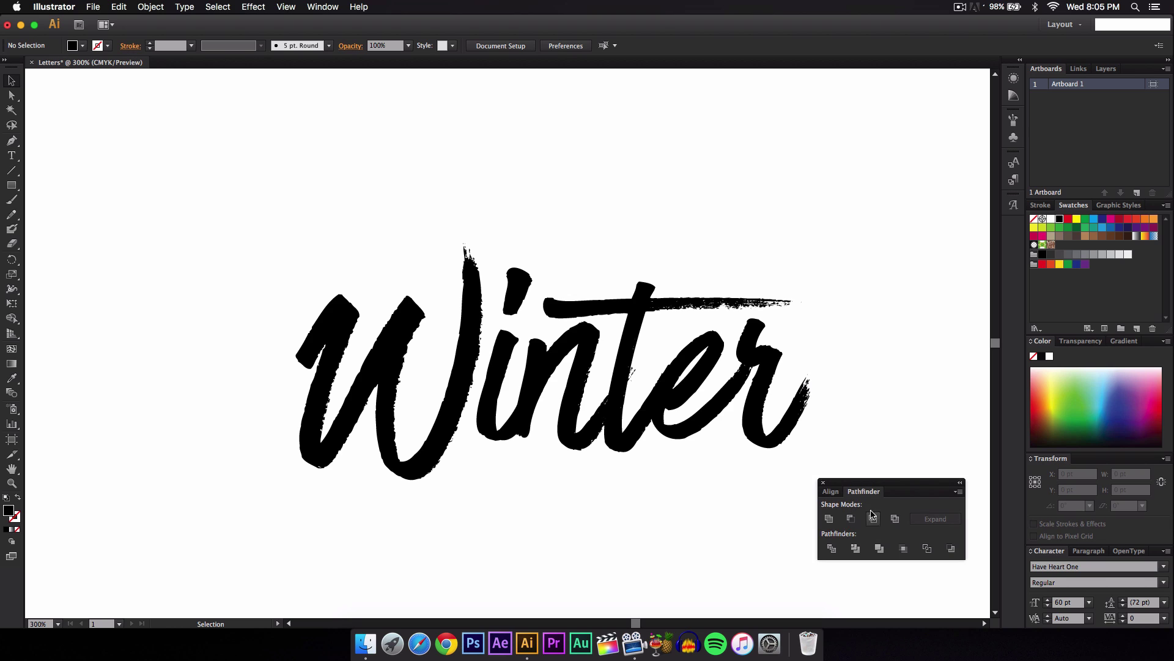
{"action": "left_click", "coordinate": [483, 411]}
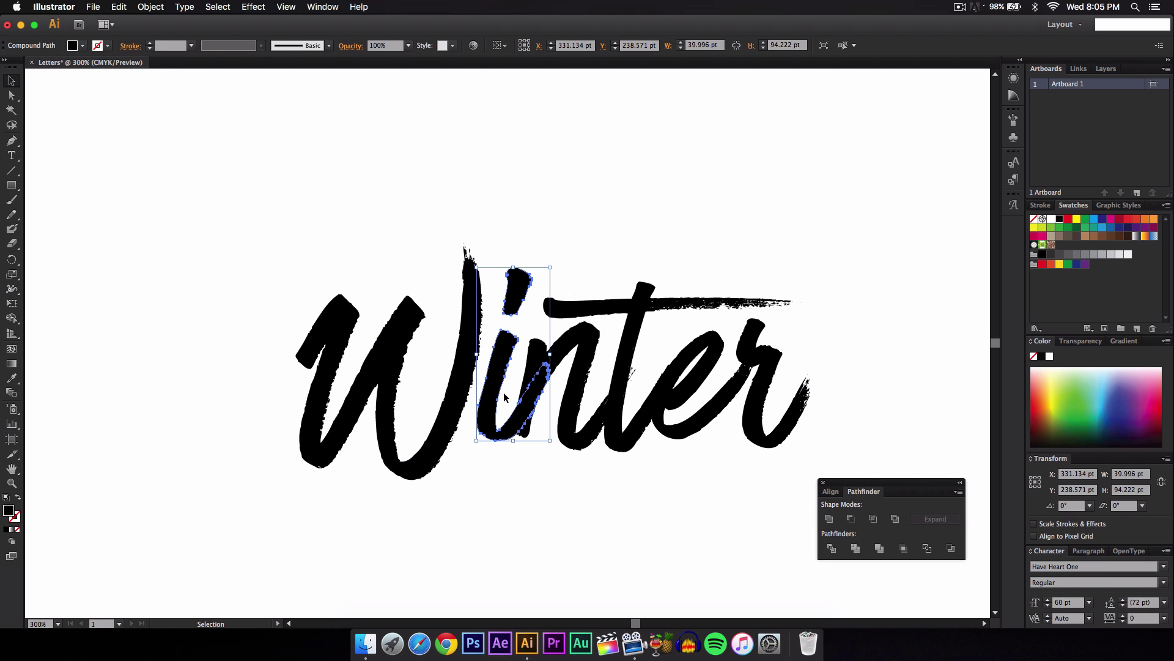
Step: Draw a rectangle over the spot where the i crosses the n
{"action": "left_click", "coordinate": [11, 186]}
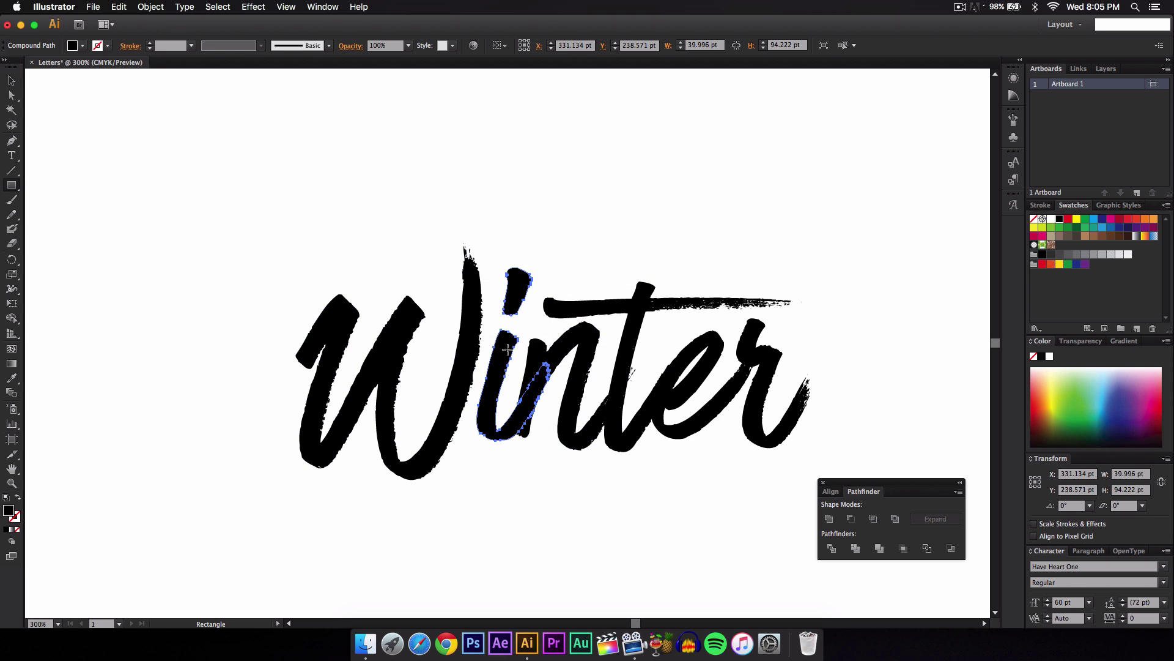
{"action": "left_click_drag", "start_coordinate": [498, 347], "coordinate": [563, 450]}
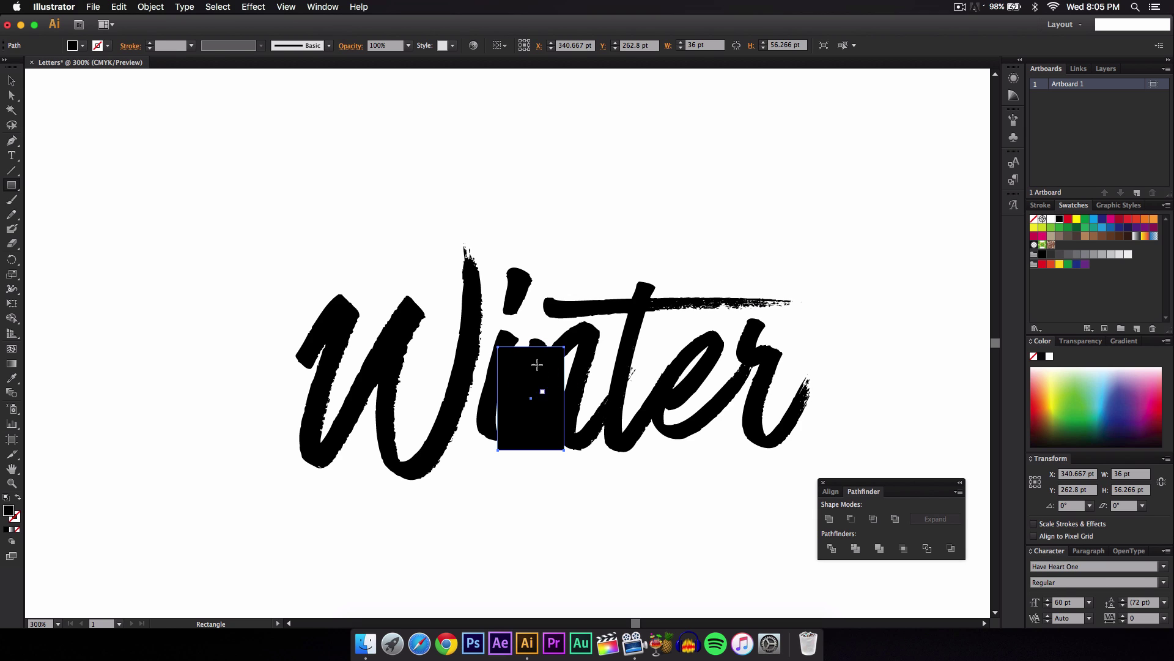
{"action": "key", "text": "v"}
{"action": "key", "text": "super+shift+a"}
{"action": "left_click", "coordinate": [512, 434]}
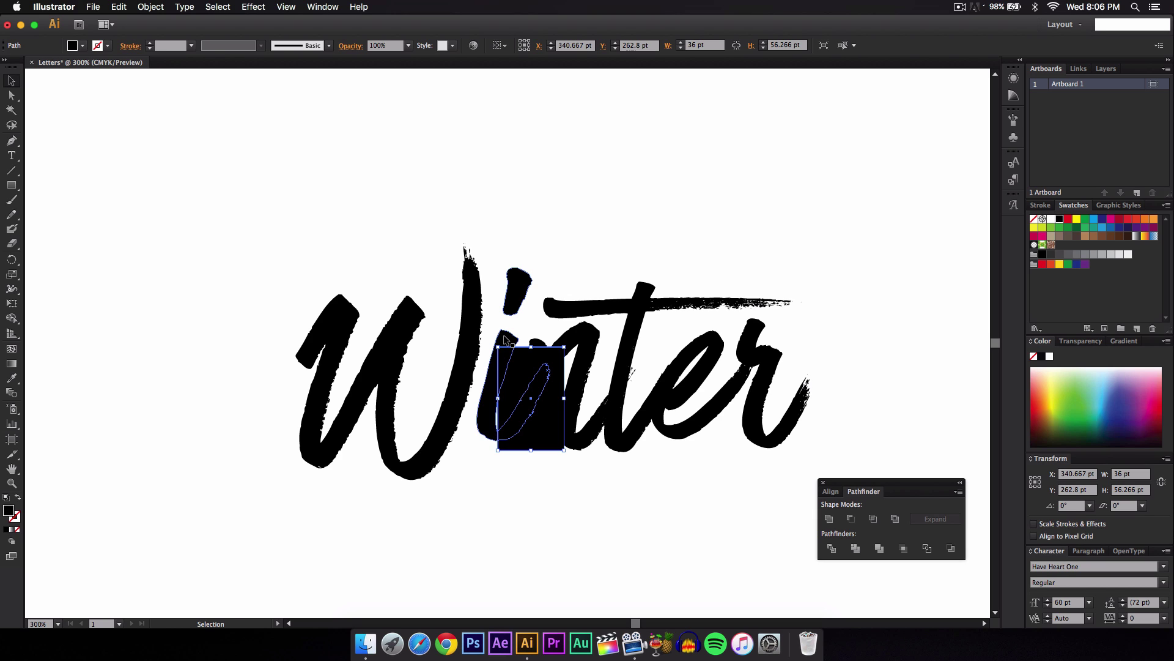
{"action": "left_click", "coordinate": [505, 340], "text": "shift"}
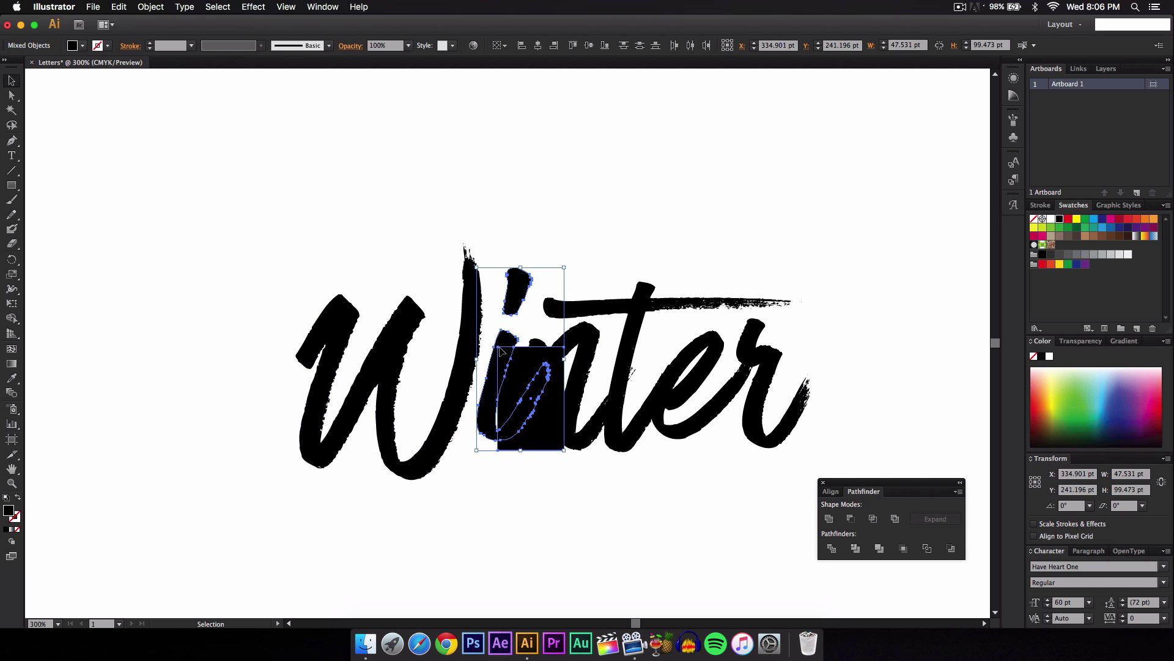
Step: Intersect the i with the black rectangle, keeping only their overlap
{"action": "left_click", "coordinate": [512, 502]}
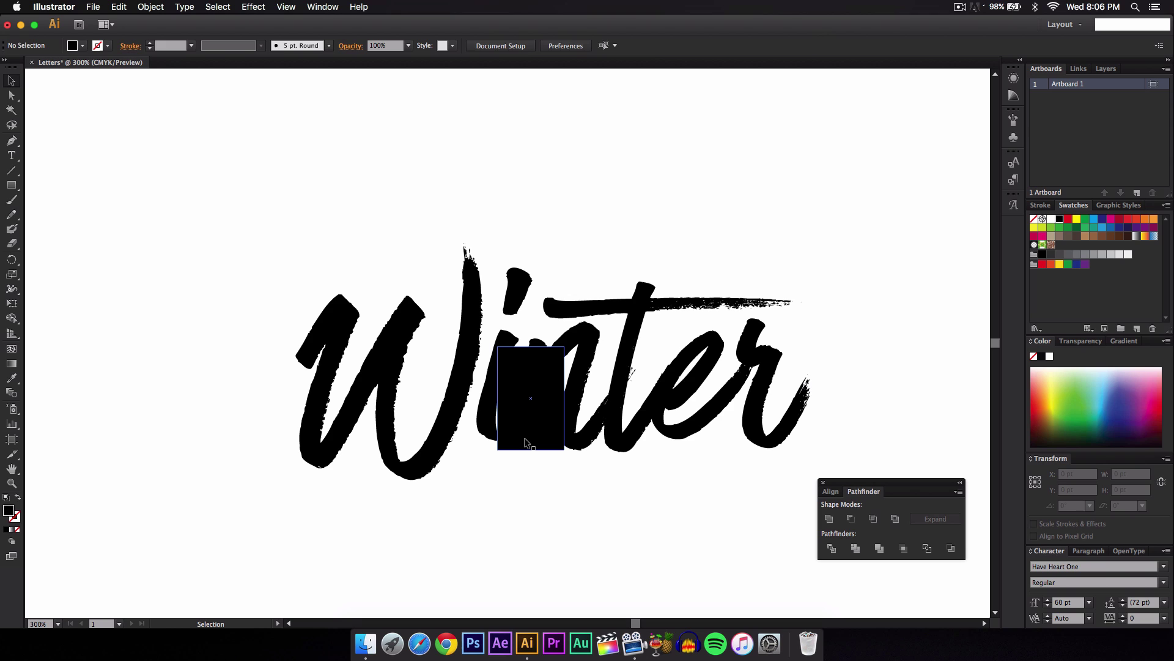
{"action": "left_click", "coordinate": [526, 442]}
{"action": "left_click", "coordinate": [503, 364]}
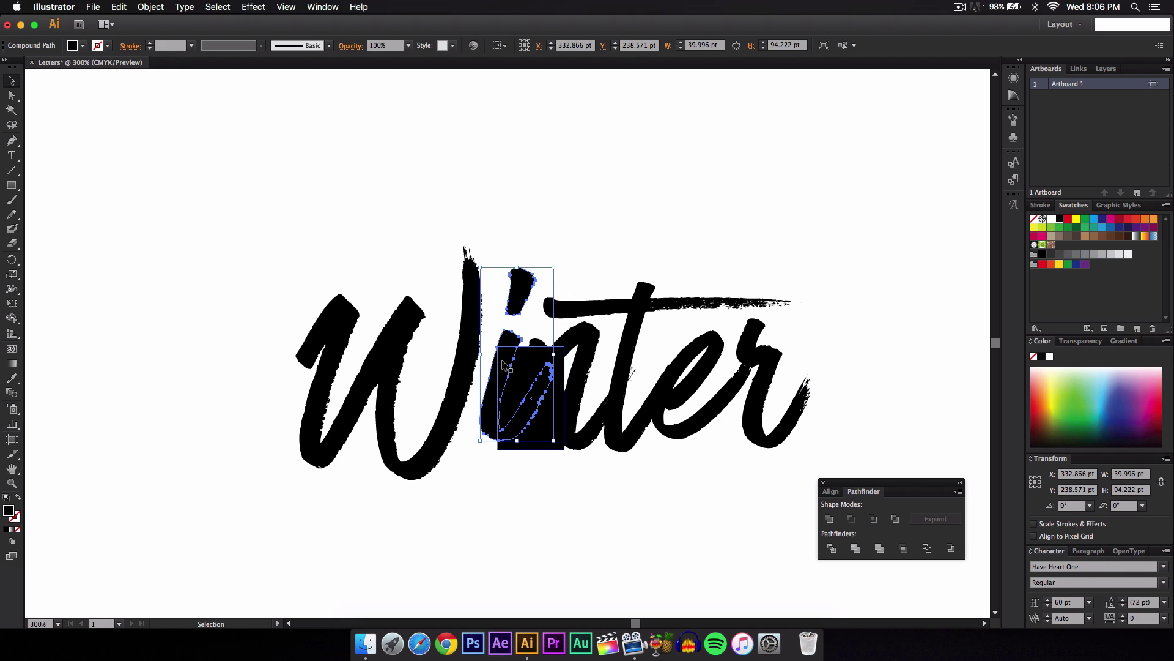
{"action": "left_click", "coordinate": [531, 398], "text": "shift"}
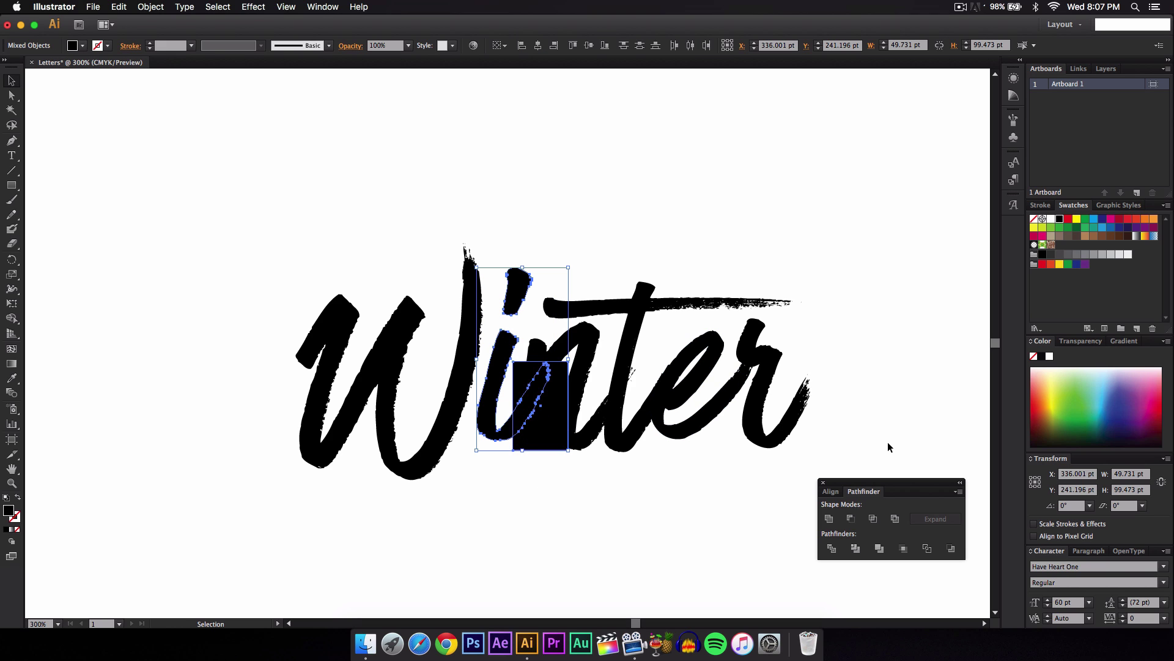
{"action": "left_click", "coordinate": [873, 518]}
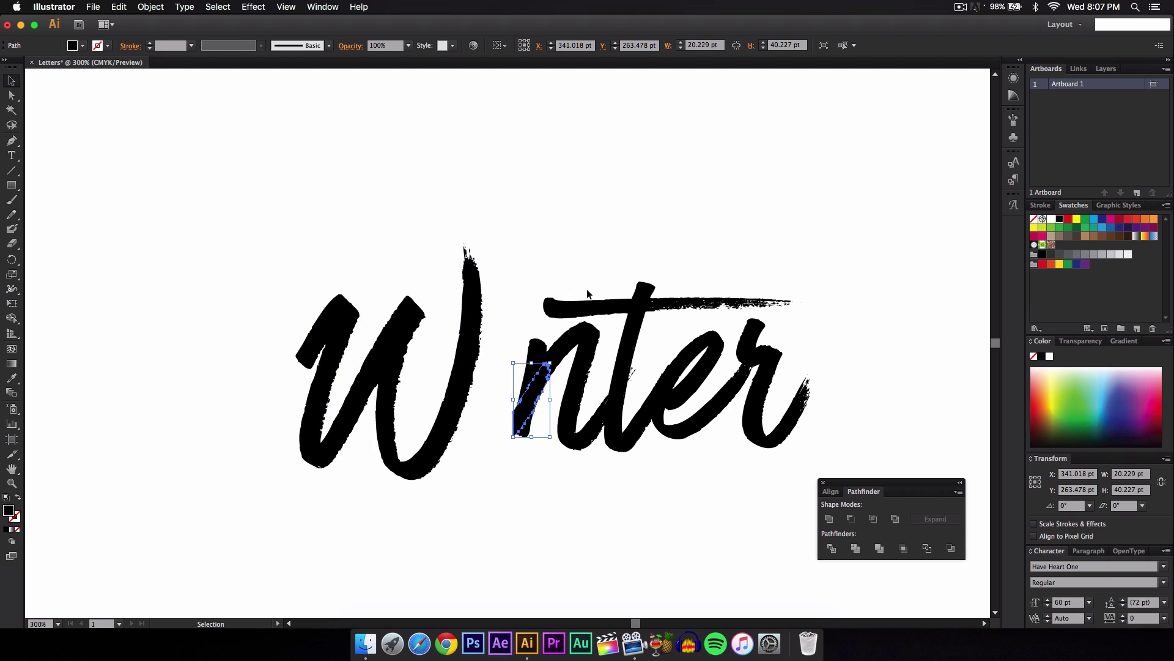
Step: Start an Offset Path on the i fragment with preview on and a 5 pt offset
{"action": "left_click", "coordinate": [150, 6]}
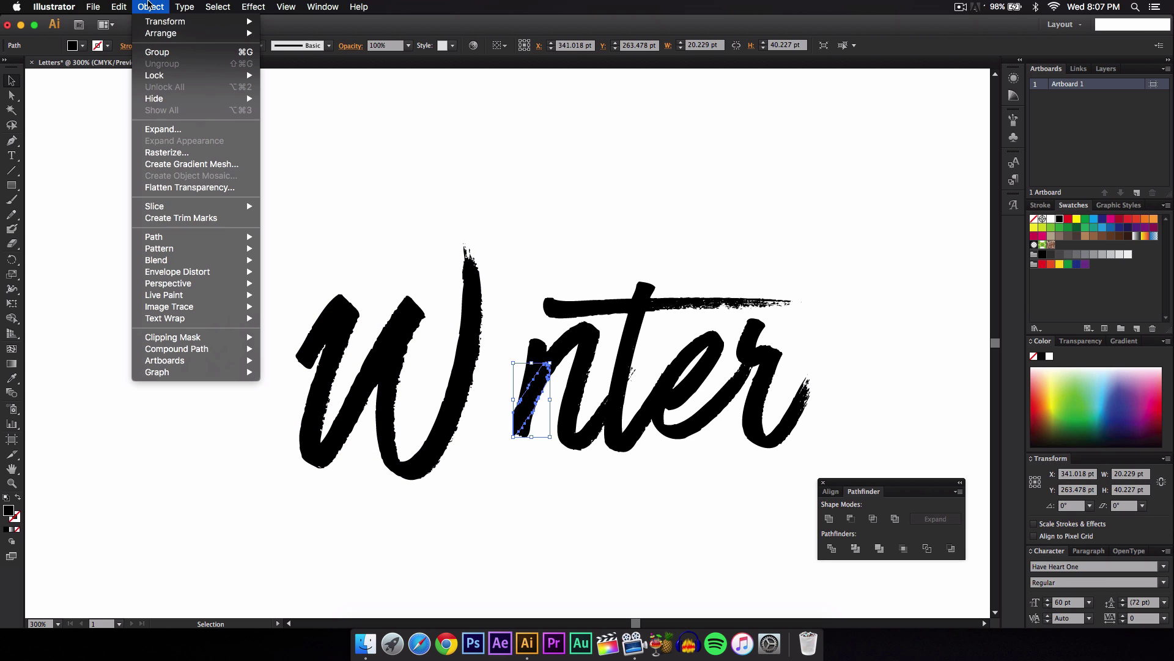
{"action": "mouse_move", "coordinate": [165, 236]}
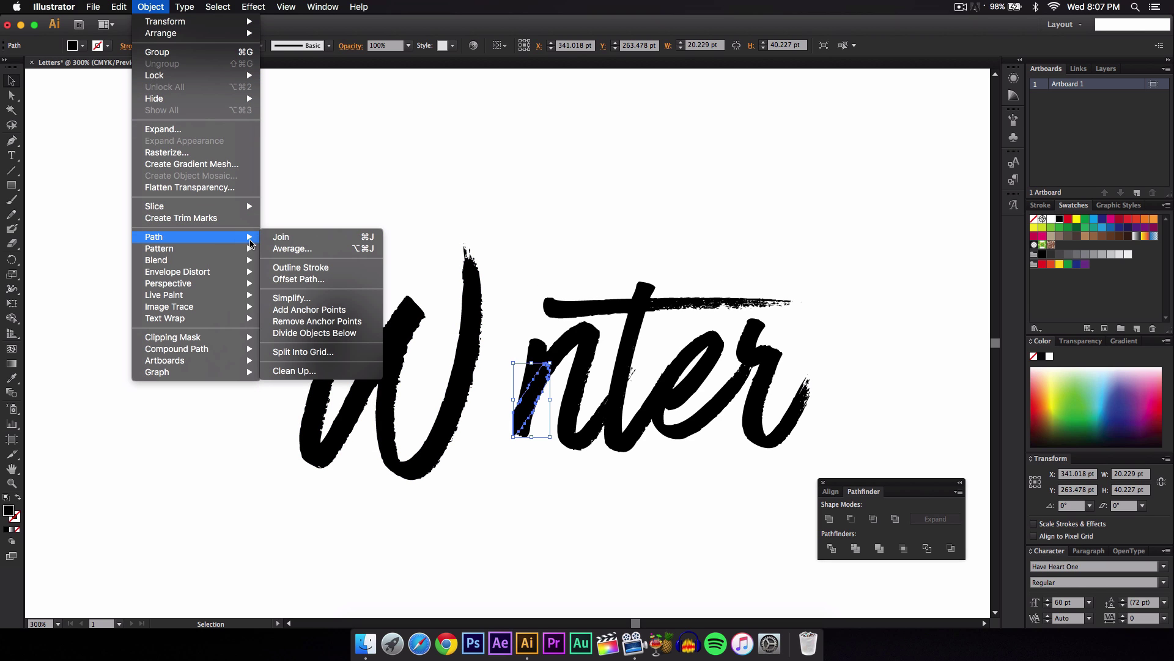
{"action": "left_click", "coordinate": [294, 279]}
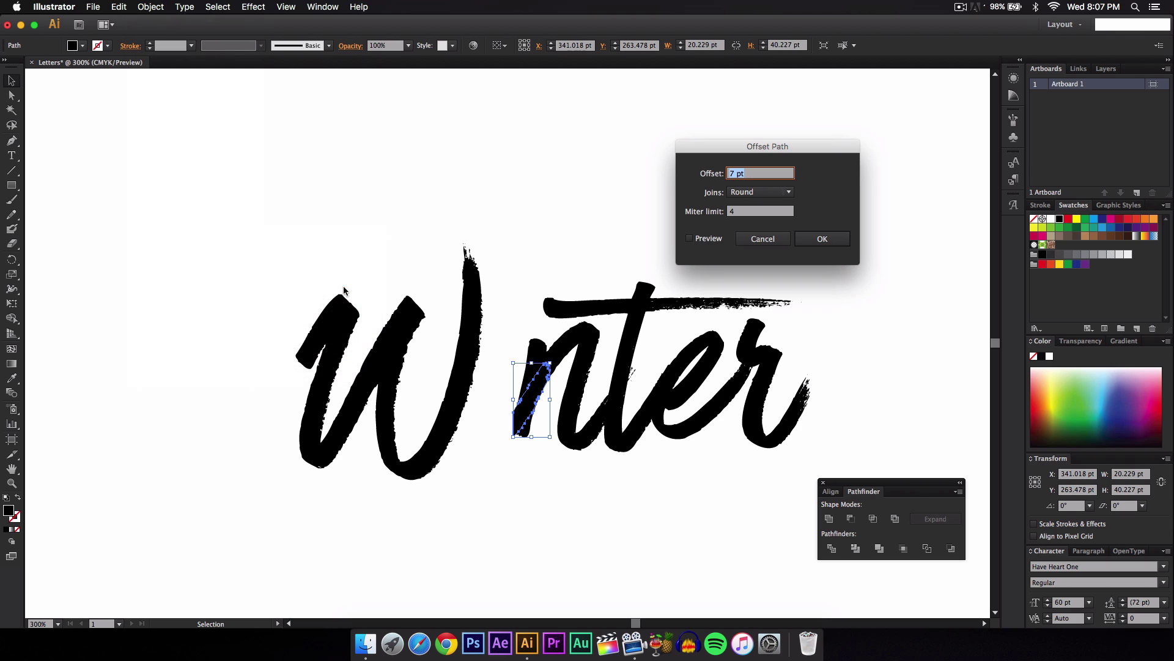
{"action": "left_click_drag", "start_coordinate": [705, 165], "coordinate": [746, 143]}
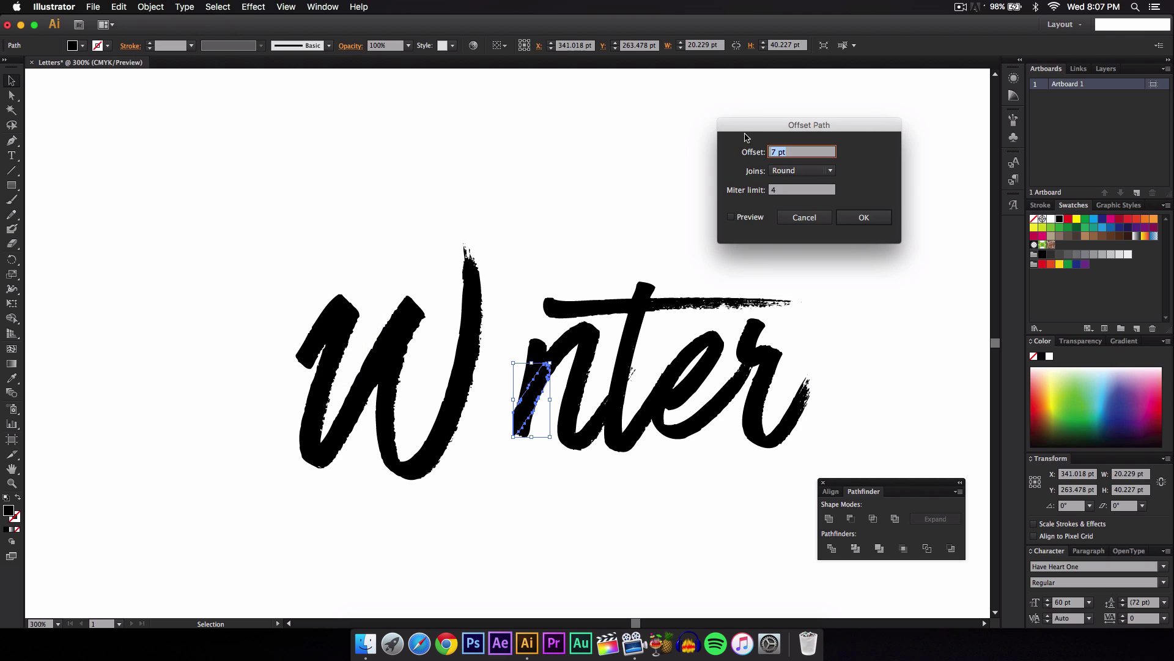
{"action": "left_click", "coordinate": [731, 218]}
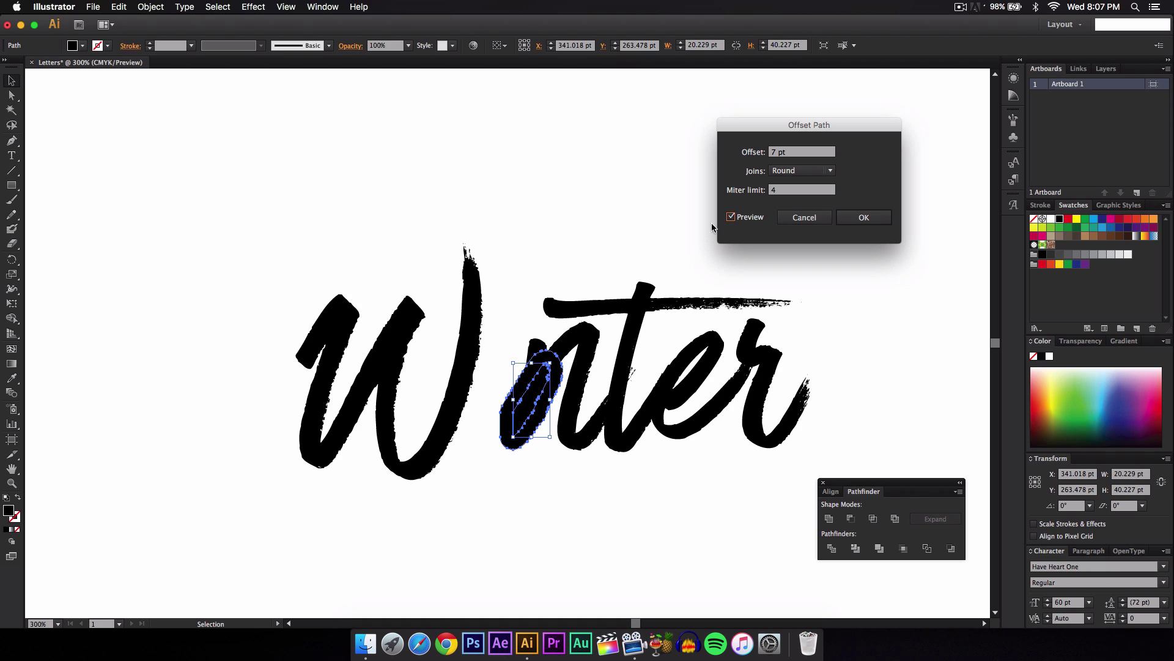
{"action": "key", "text": "Tab"}
{"action": "key", "text": "Down"}
{"action": "key", "text": "Down"}
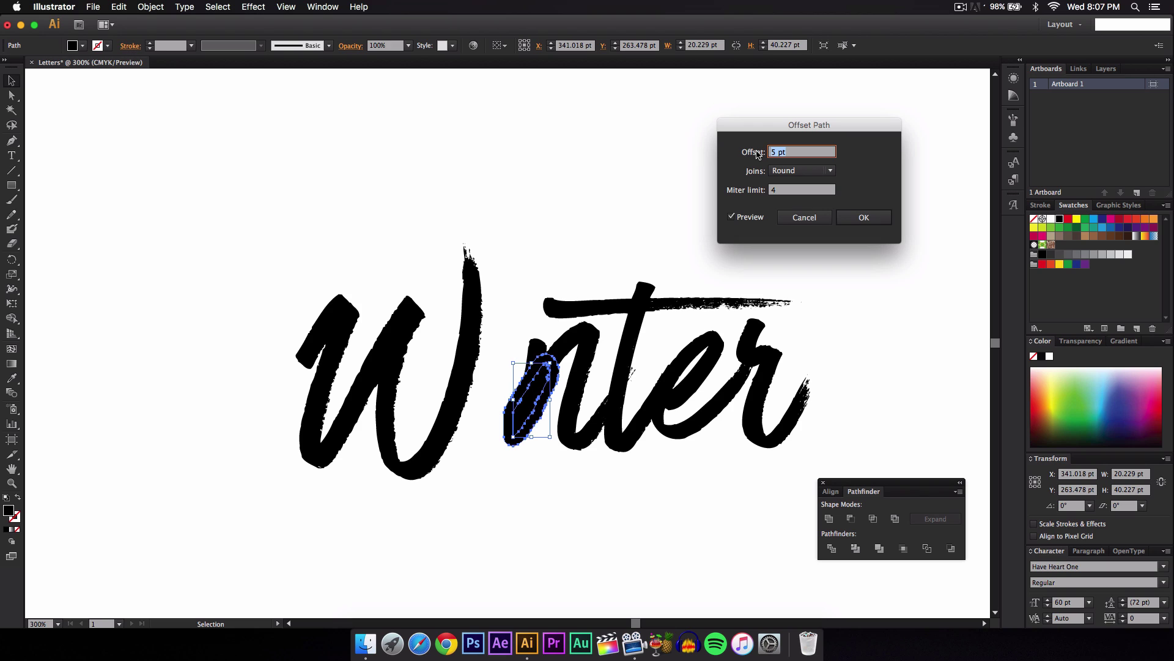
{"action": "key", "text": "Down"}
{"action": "key", "text": "Up"}
Step: Set the offset joins to Round and apply the 5 pt offset
{"action": "left_click", "coordinate": [823, 171]}
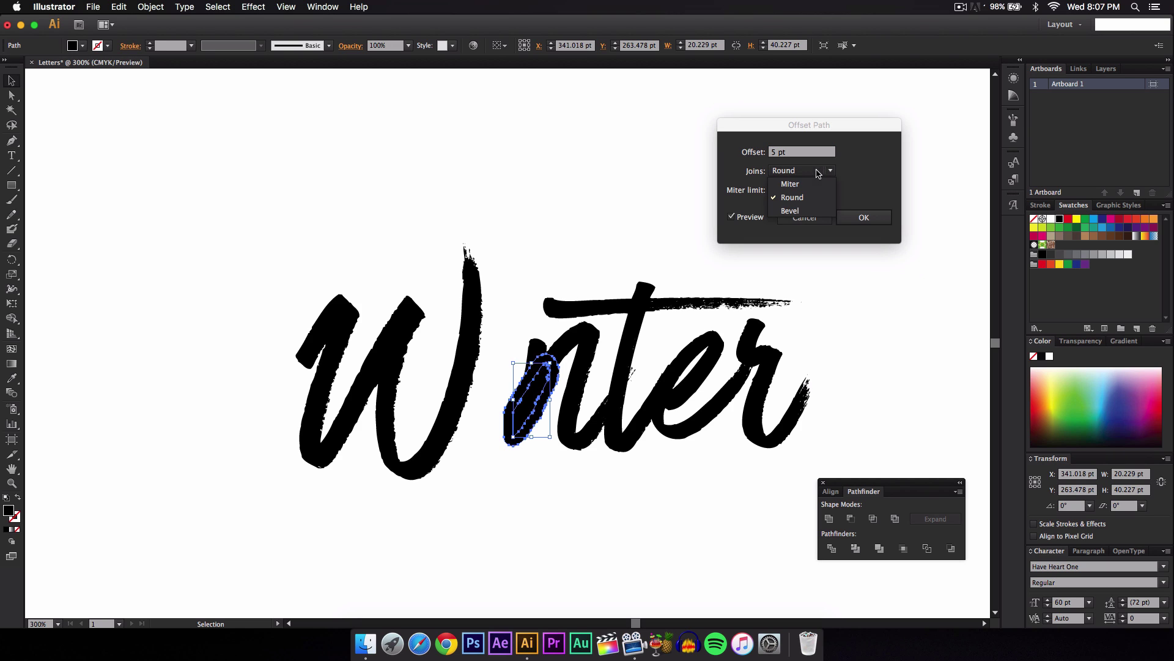
{"action": "left_click", "coordinate": [855, 172]}
{"action": "left_click", "coordinate": [787, 172]}
{"action": "left_click", "coordinate": [855, 184]}
{"action": "left_click", "coordinate": [802, 172]}
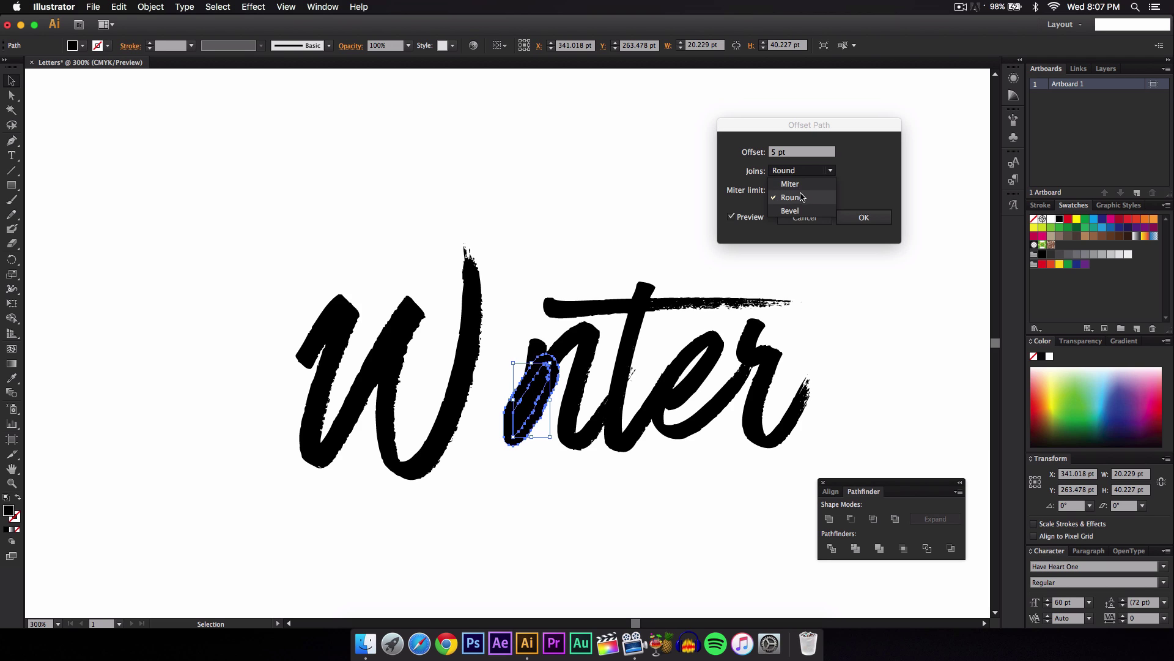
{"action": "left_click", "coordinate": [791, 185]}
{"action": "left_click", "coordinate": [793, 172]}
{"action": "left_click", "coordinate": [804, 198]}
{"action": "left_click", "coordinate": [799, 173]}
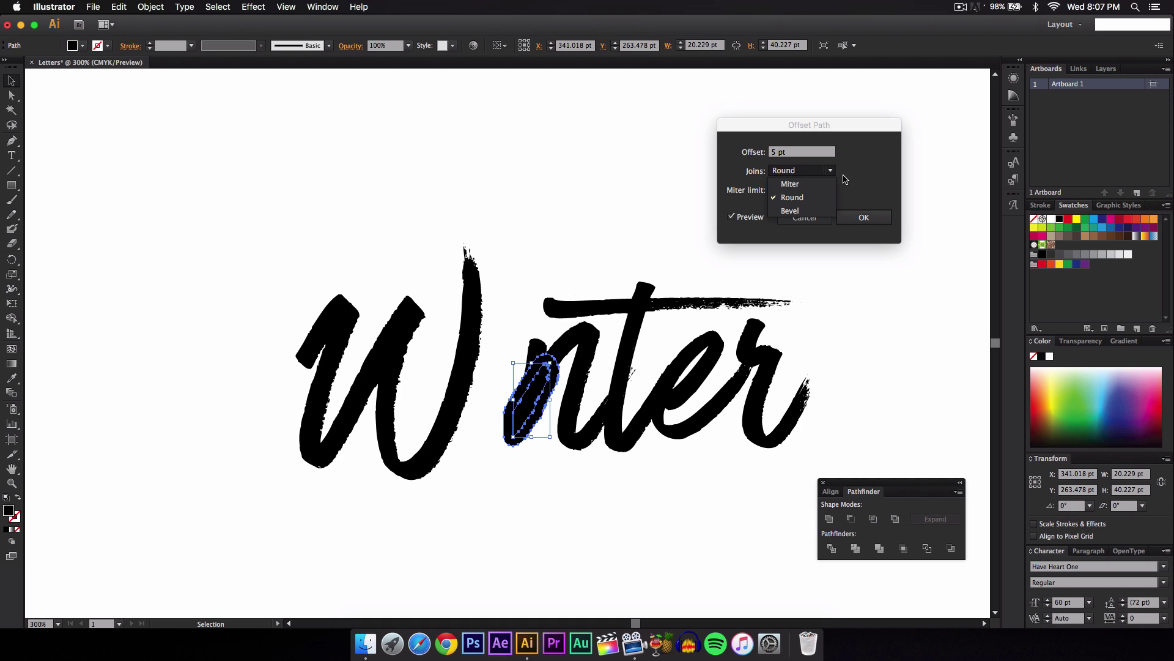
{"action": "left_click", "coordinate": [817, 184]}
{"action": "left_click", "coordinate": [863, 217]}
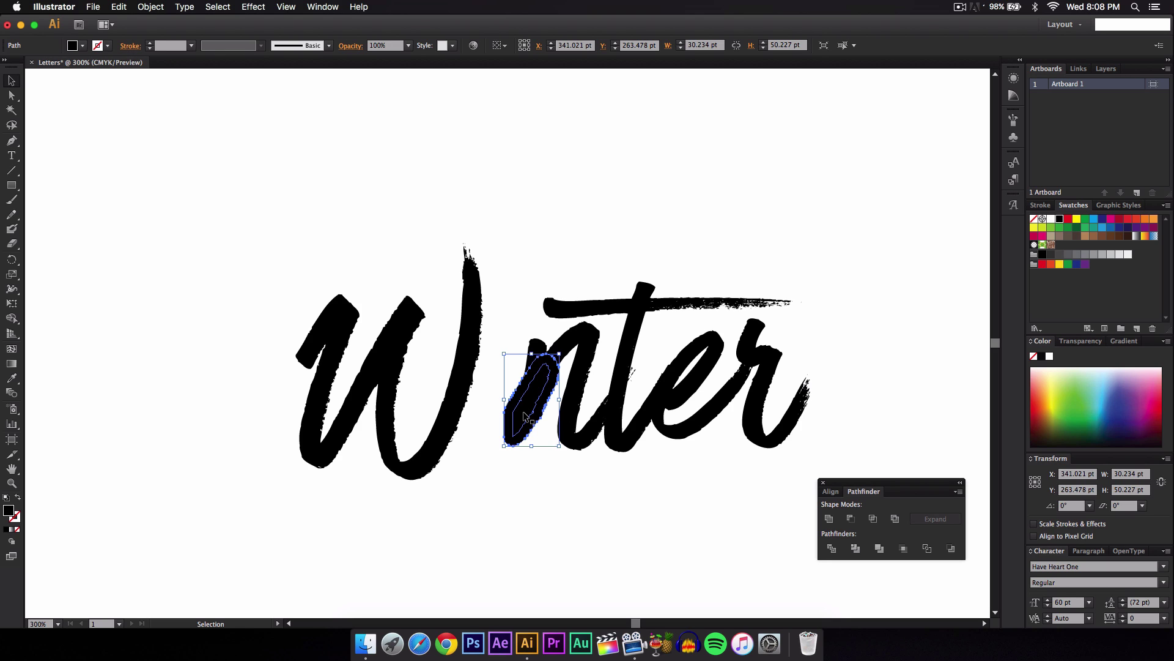
Step: Use Minus Front to remove the inner stroke from the offset shape, then cut the offset out of the n
{"action": "left_click", "coordinate": [523, 394], "text": "shift"}
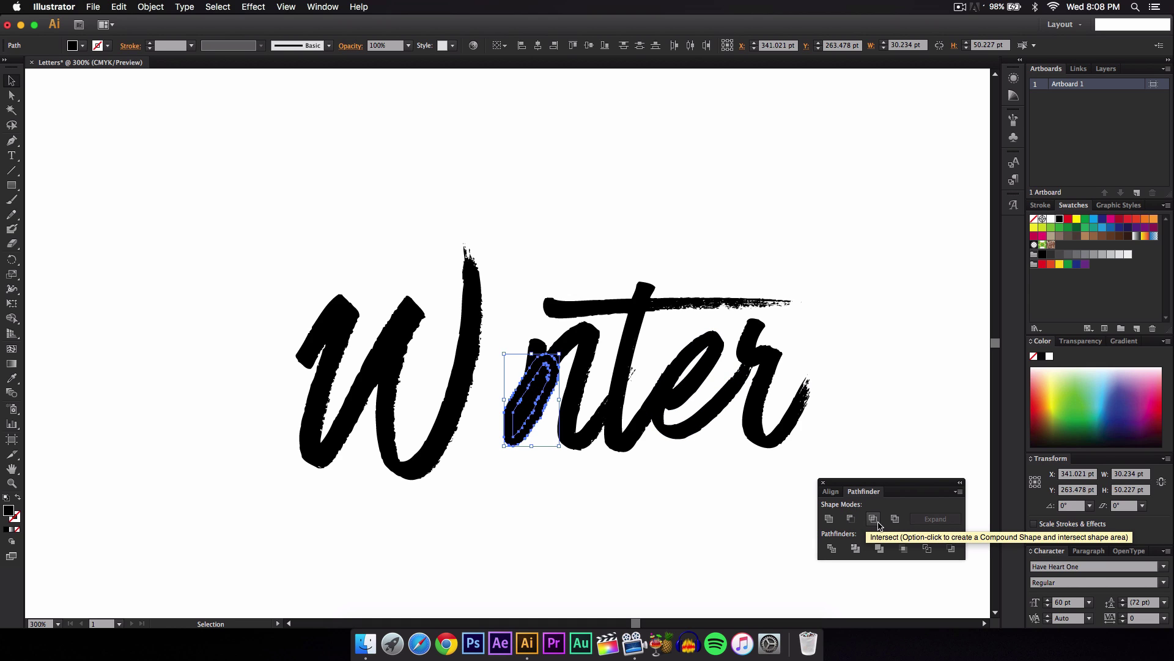
{"action": "left_click", "coordinate": [851, 519]}
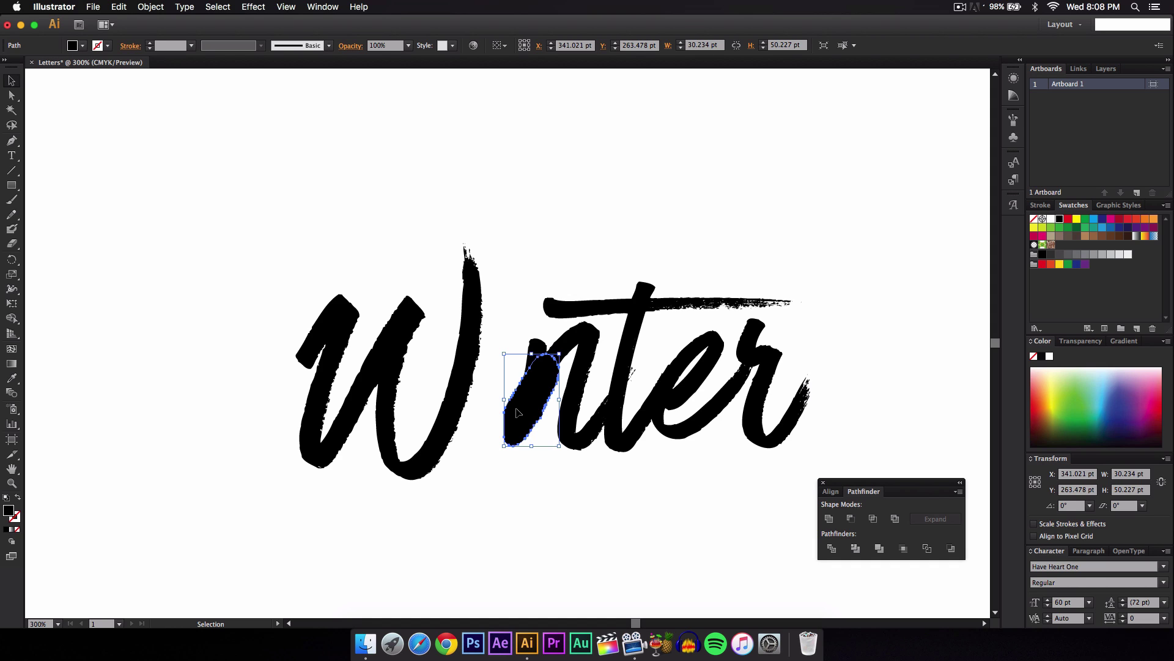
{"action": "left_click", "coordinate": [579, 341], "text": "shift"}
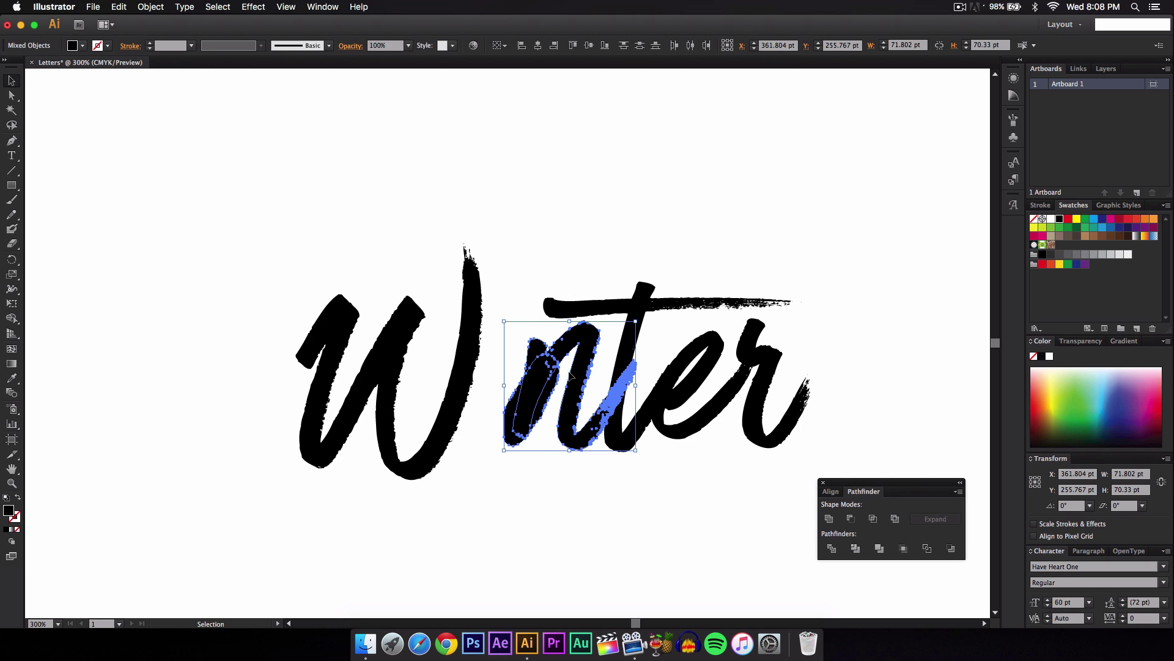
{"action": "left_click", "coordinate": [850, 519]}
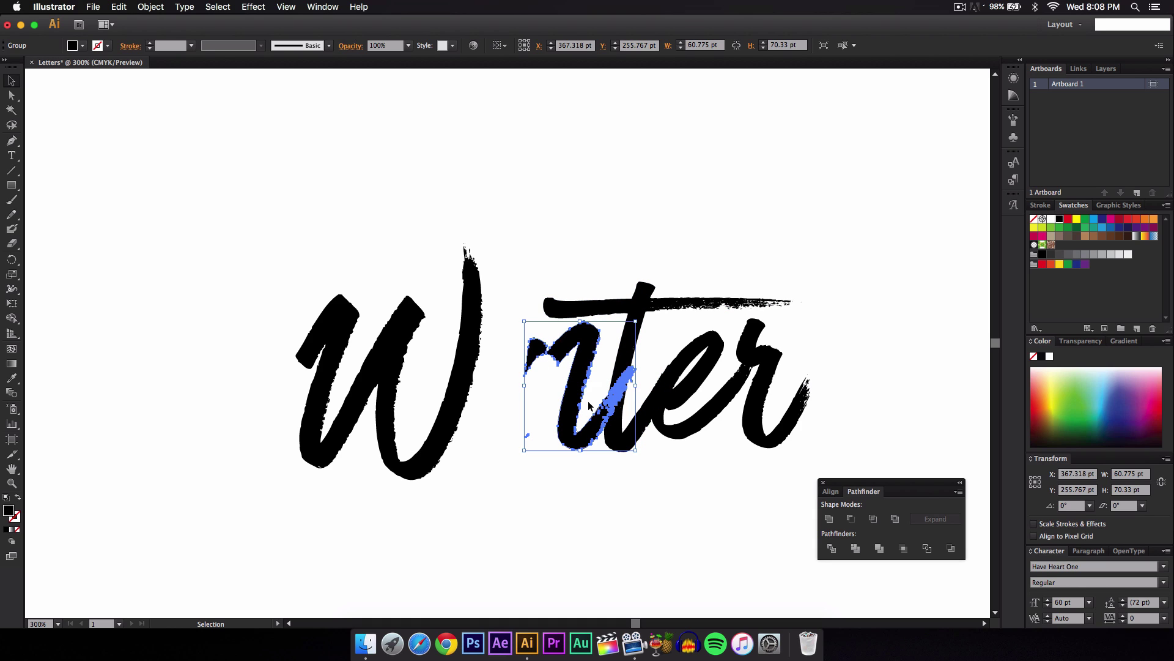
Step: Restore the full i in front of the n so it crosses the cut gap
{"action": "left_click", "coordinate": [581, 463]}
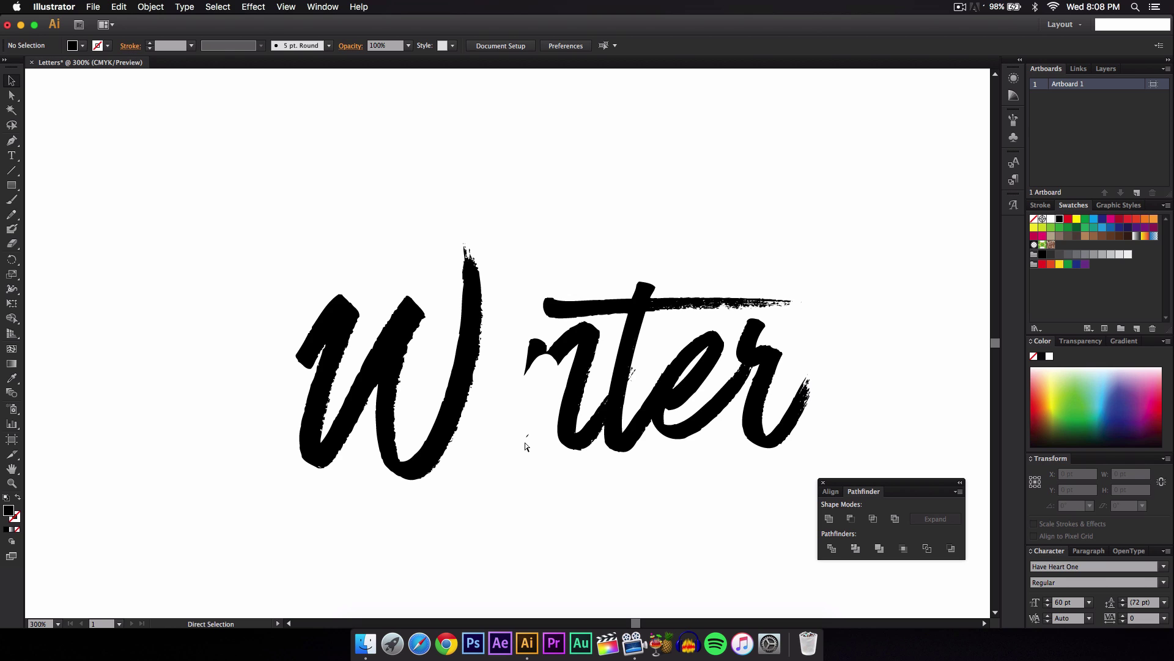
{"action": "key", "text": "super+z"}
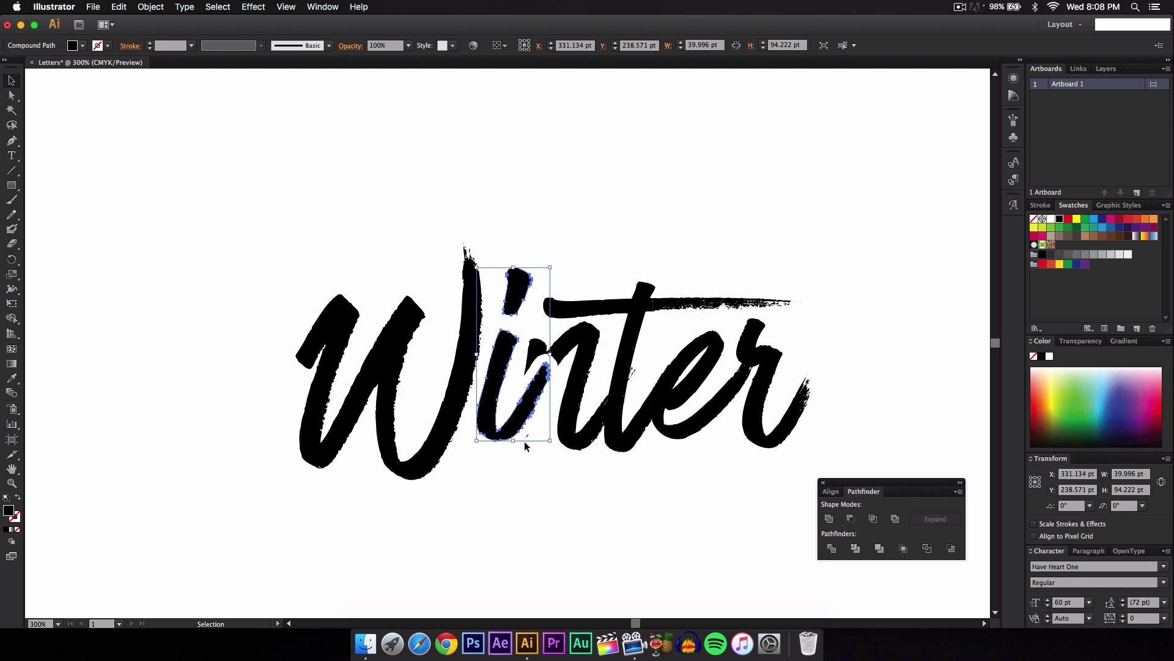
{"action": "left_click", "coordinate": [528, 512]}
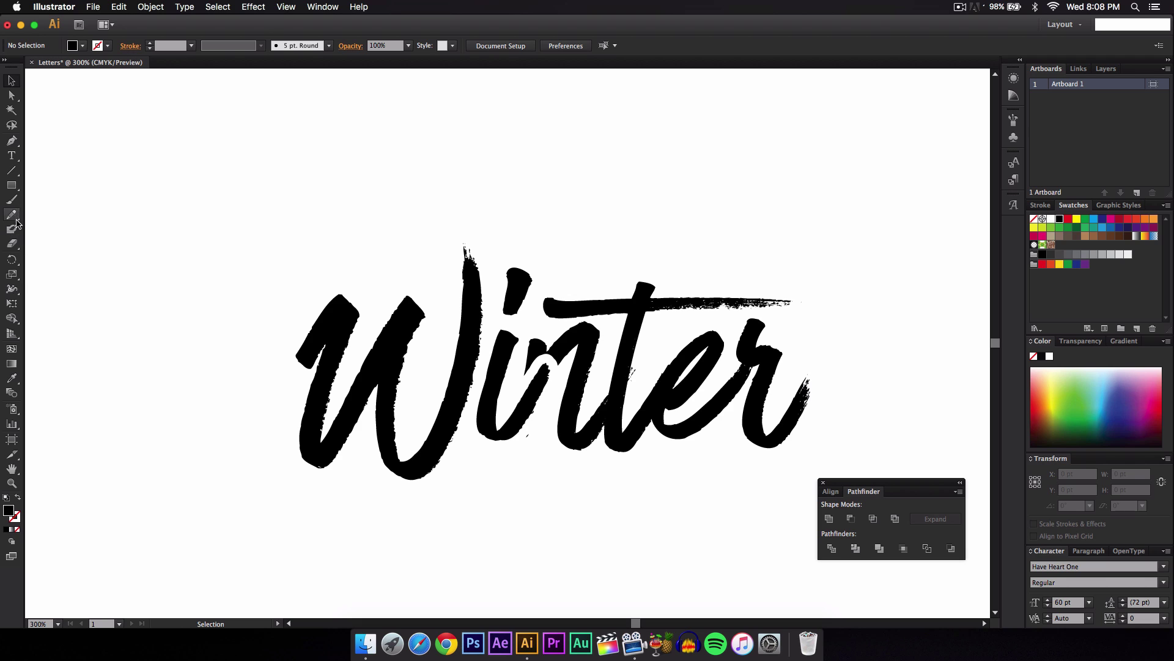
{"action": "left_click", "coordinate": [12, 243]}
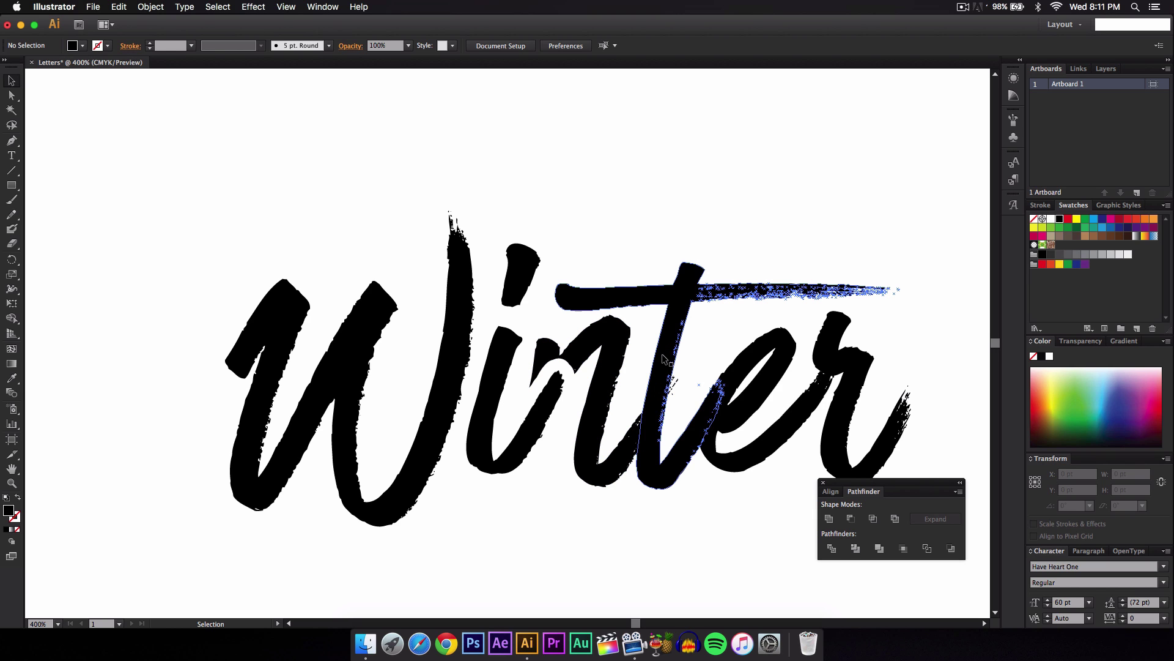
Step: Intersect a narrow rectangle beside the t with the n, leaving only the sliver crossing the t's stem
{"action": "left_click", "coordinate": [596, 429]}
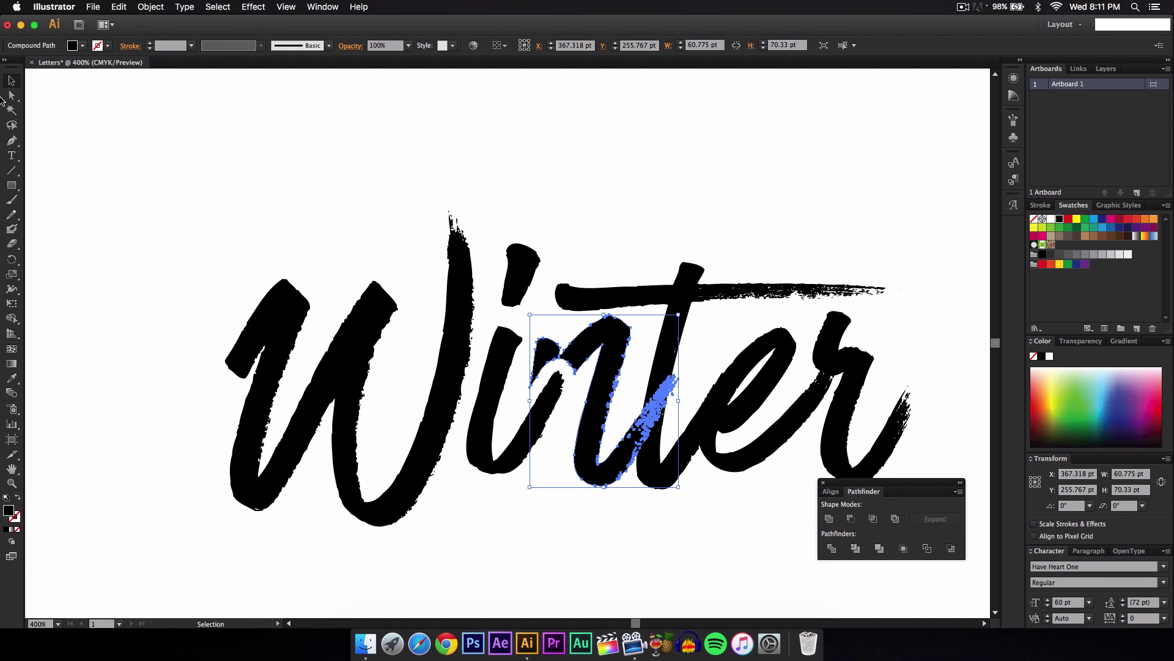
{"action": "left_click", "coordinate": [11, 185]}
{"action": "mouse_move", "coordinate": [676, 511]}
{"action": "left_mouse_down"}
{"action": "mouse_move", "coordinate": [685, 421]}
{"action": "mouse_move", "coordinate": [633, 369]}
{"action": "left_mouse_up"}
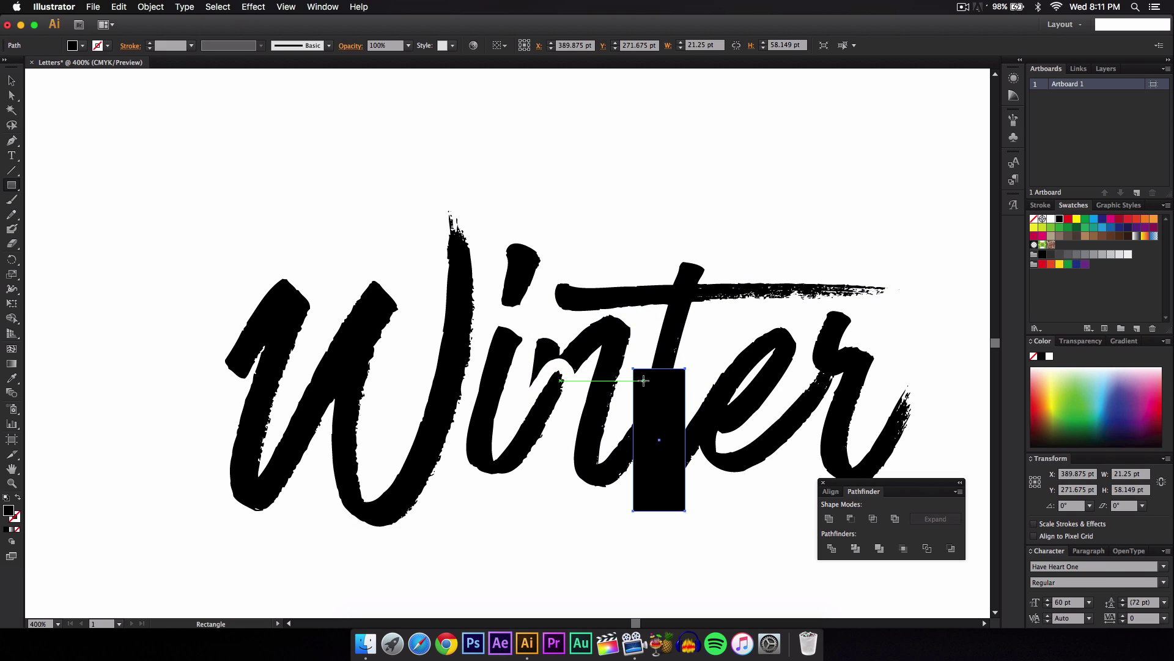
{"action": "key", "text": "v"}
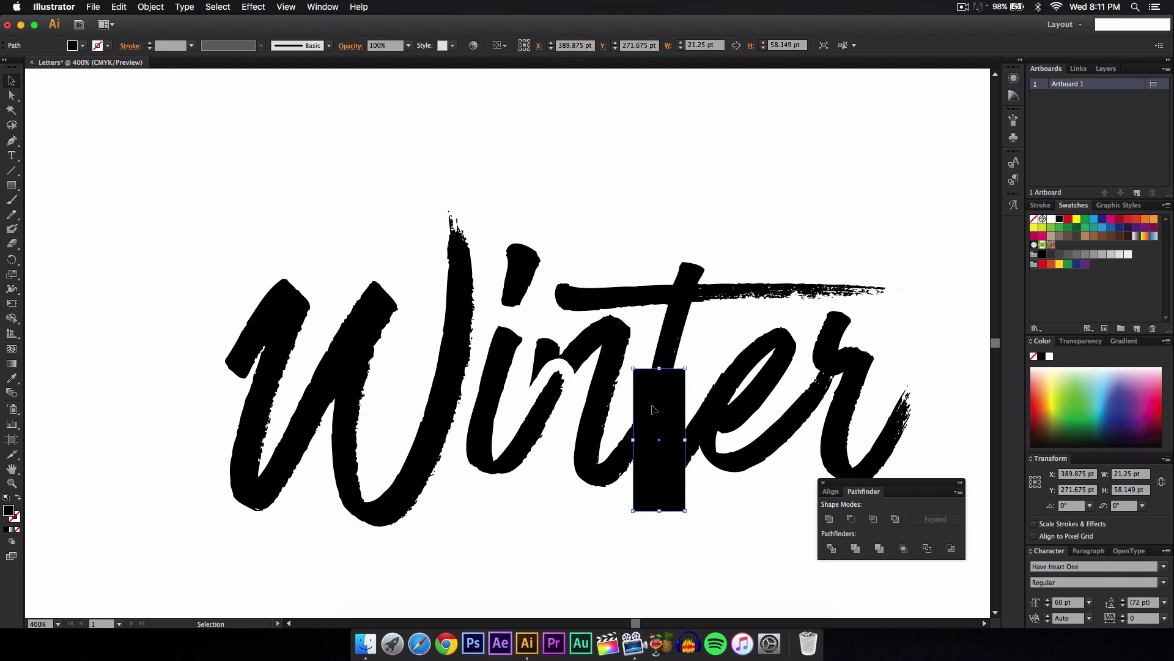
{"action": "left_click", "coordinate": [602, 377], "text": "shift"}
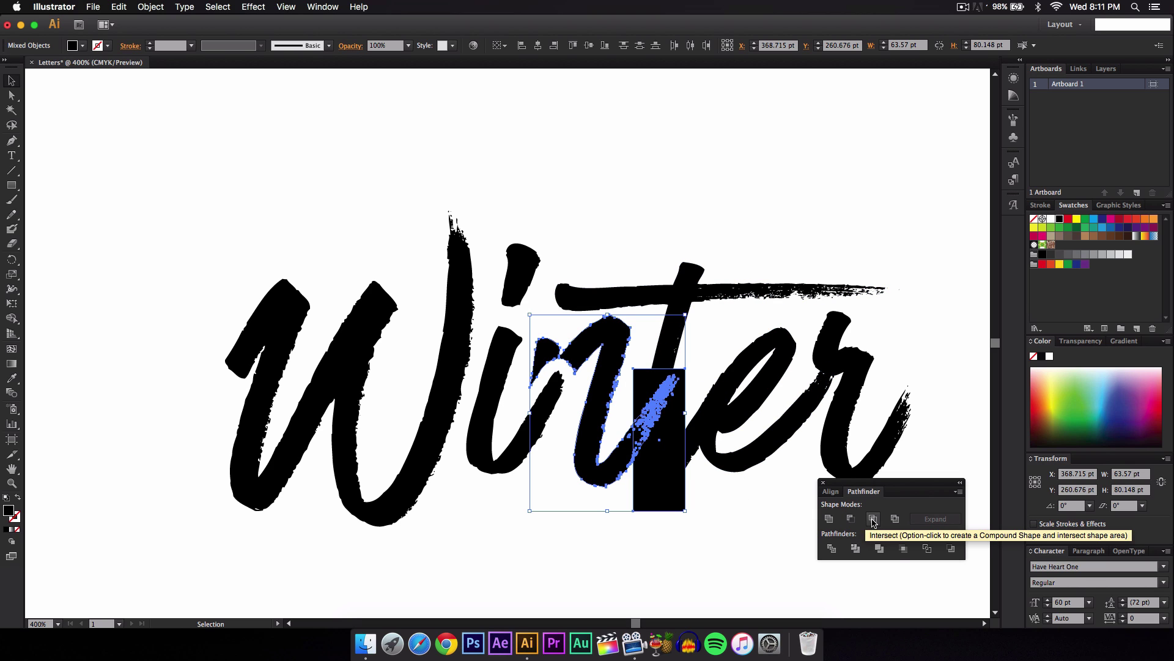
{"action": "left_click", "coordinate": [849, 519]}
Step: Add a 5 pt Round offset path around the n sliver
{"action": "left_click", "coordinate": [150, 7]}
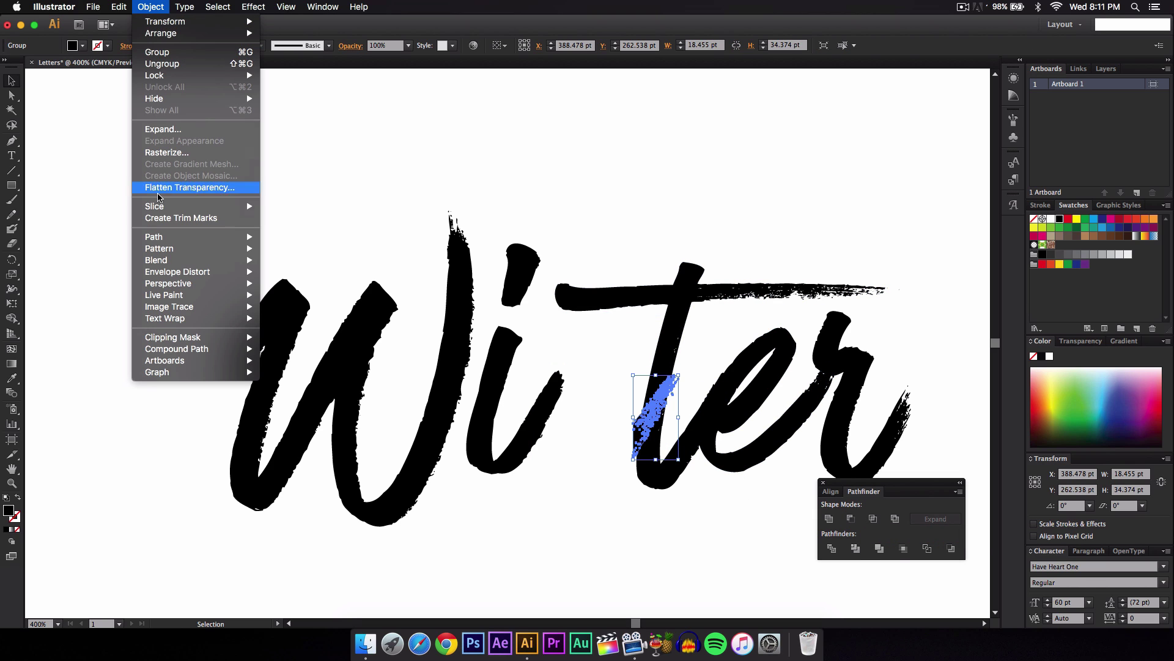
{"action": "mouse_move", "coordinate": [238, 237]}
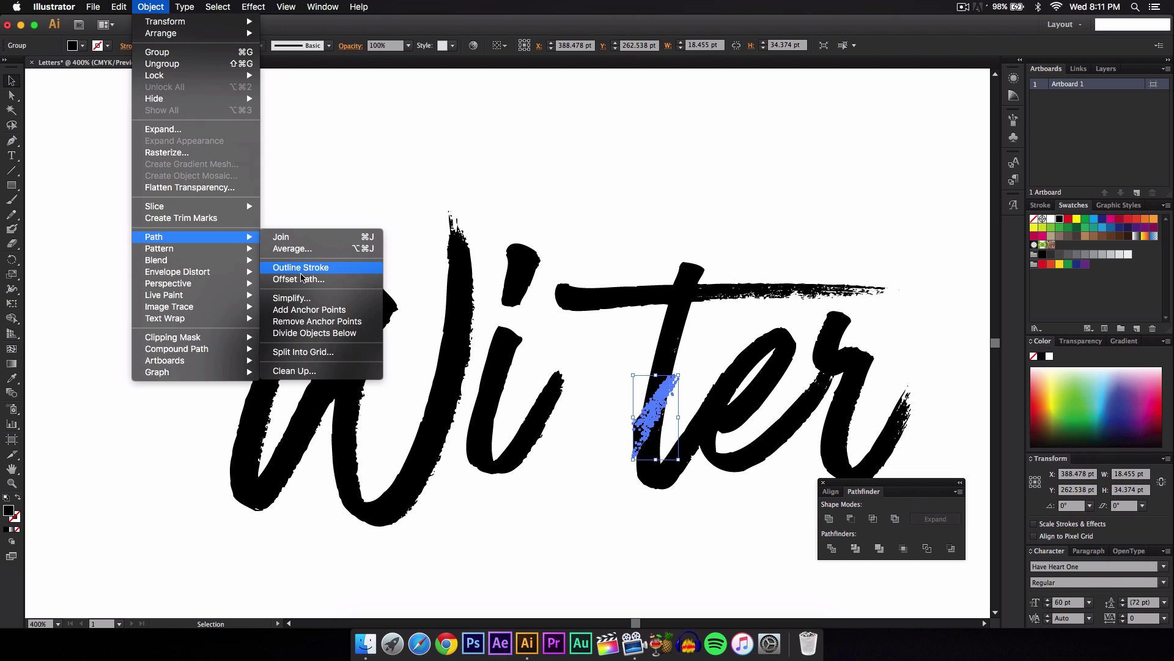
{"action": "left_click", "coordinate": [306, 279]}
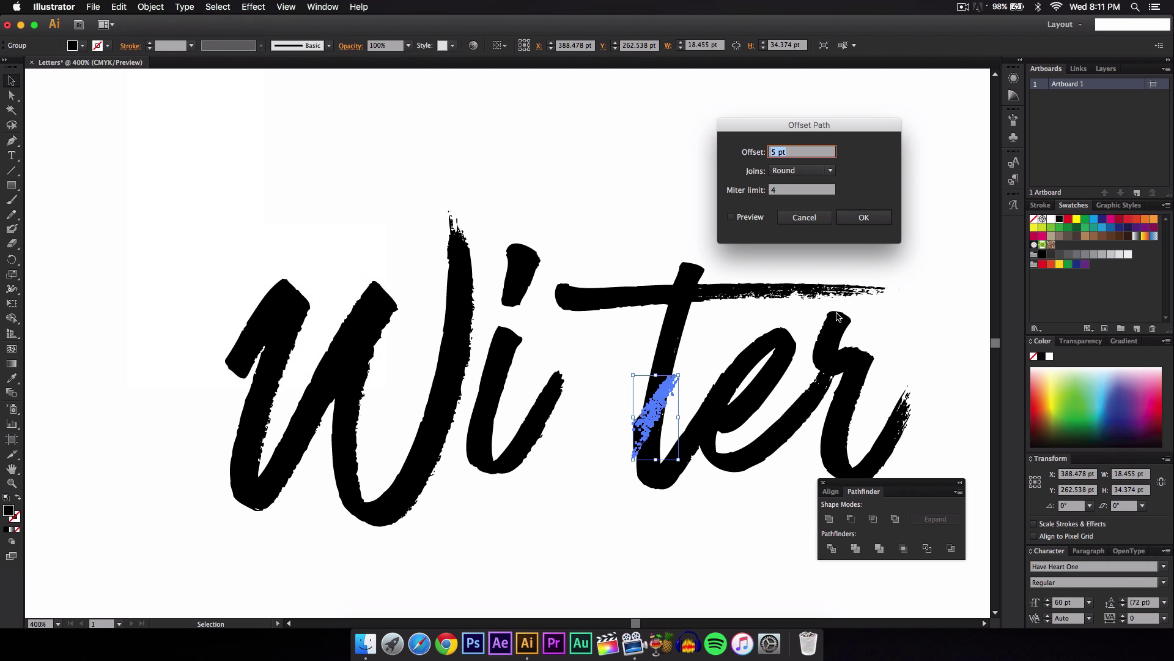
{"action": "left_click", "coordinate": [749, 215]}
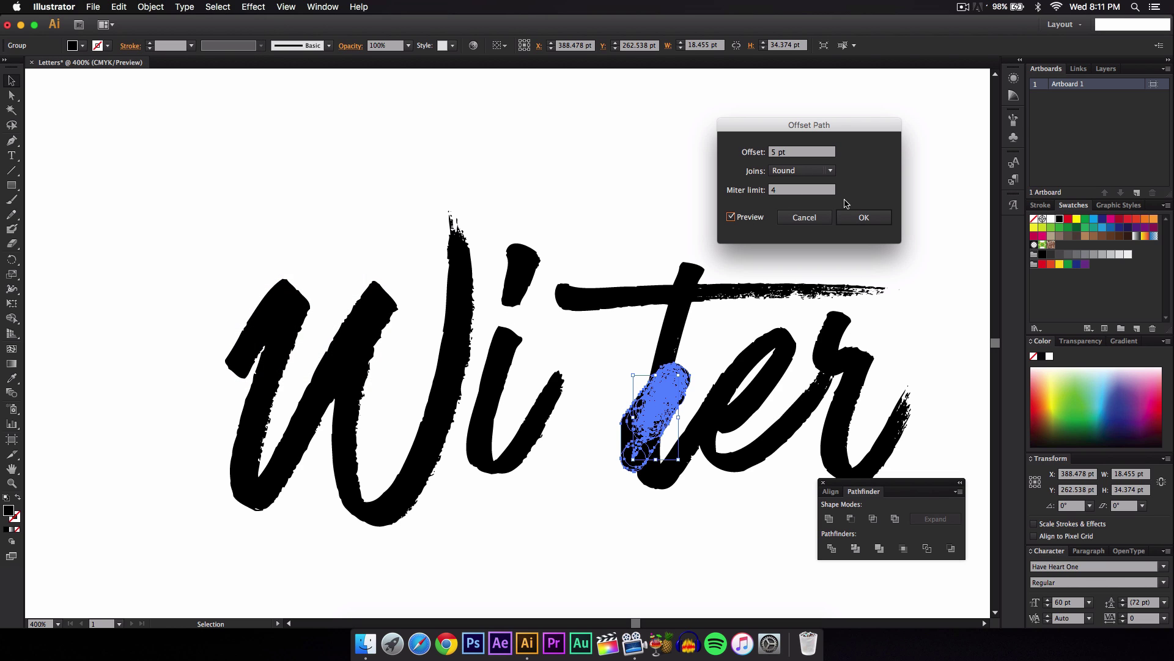
{"action": "left_click", "coordinate": [864, 218]}
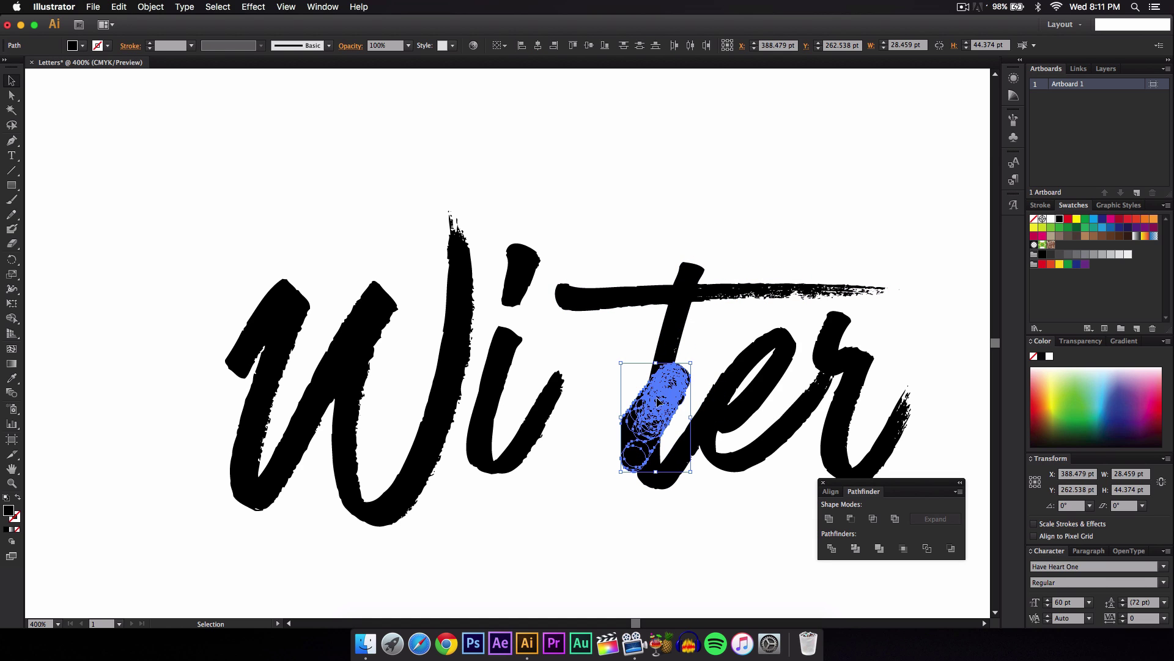
Step: Cut the offset out of the ter shape with Minus Front and paste the n back in front
{"action": "left_click", "coordinate": [636, 439], "text": "shift"}
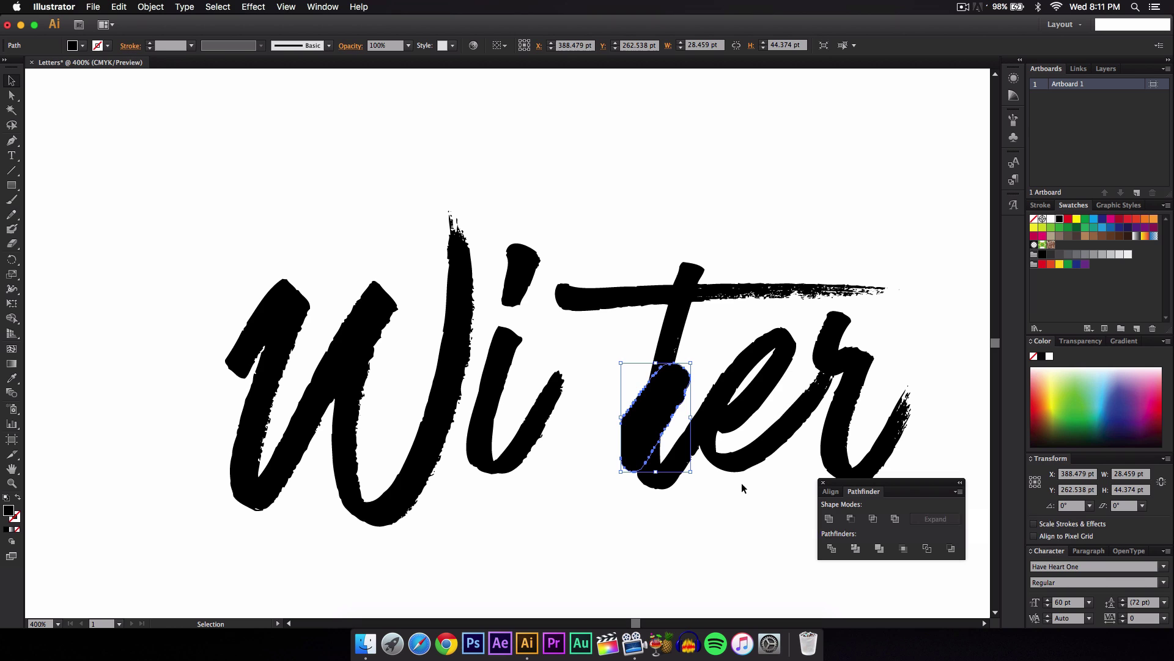
{"action": "left_click", "coordinate": [675, 311], "text": "shift"}
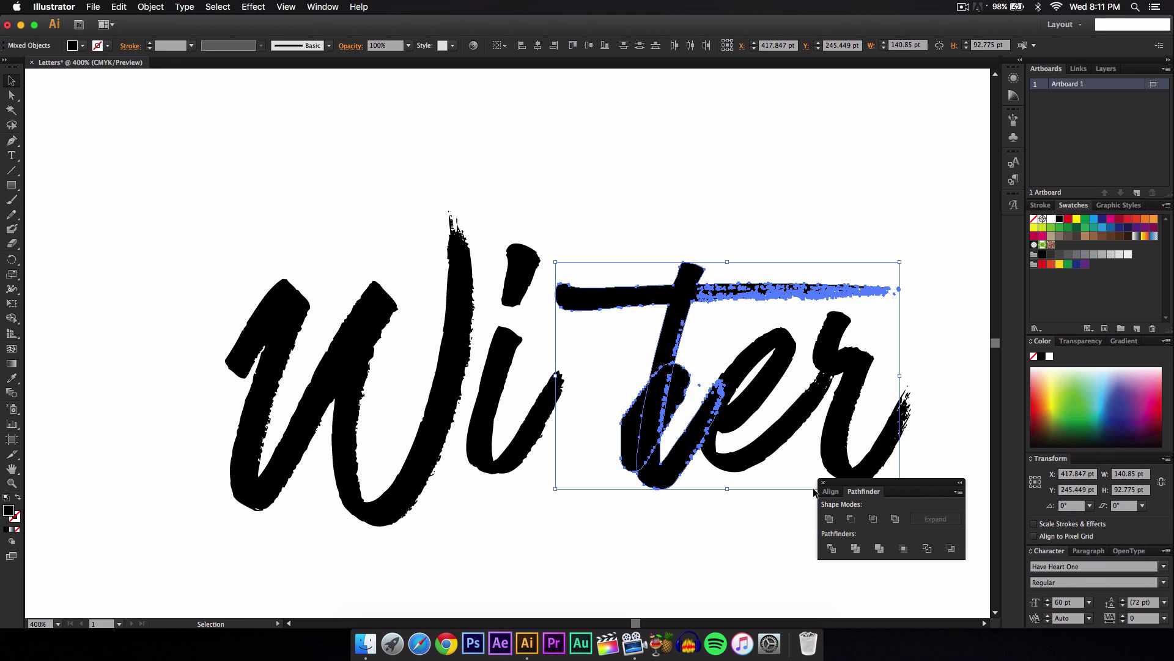
{"action": "left_click", "coordinate": [851, 518]}
{"action": "left_click", "coordinate": [690, 522]}
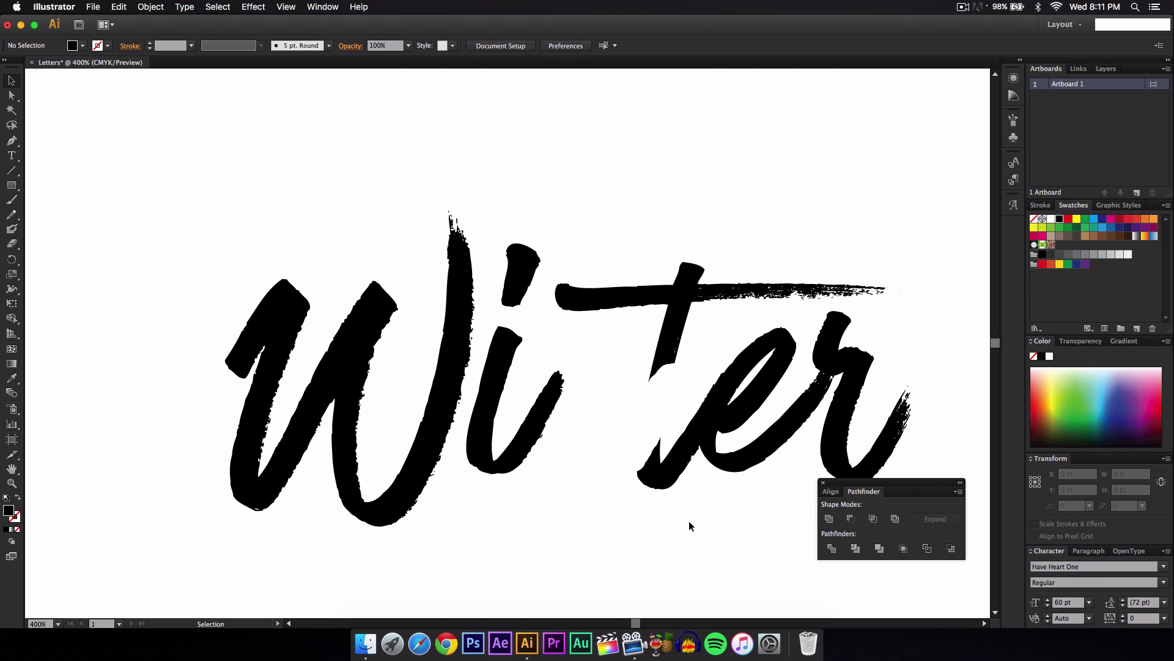
{"action": "key", "text": "super+f"}
{"action": "left_click", "coordinate": [689, 521]}
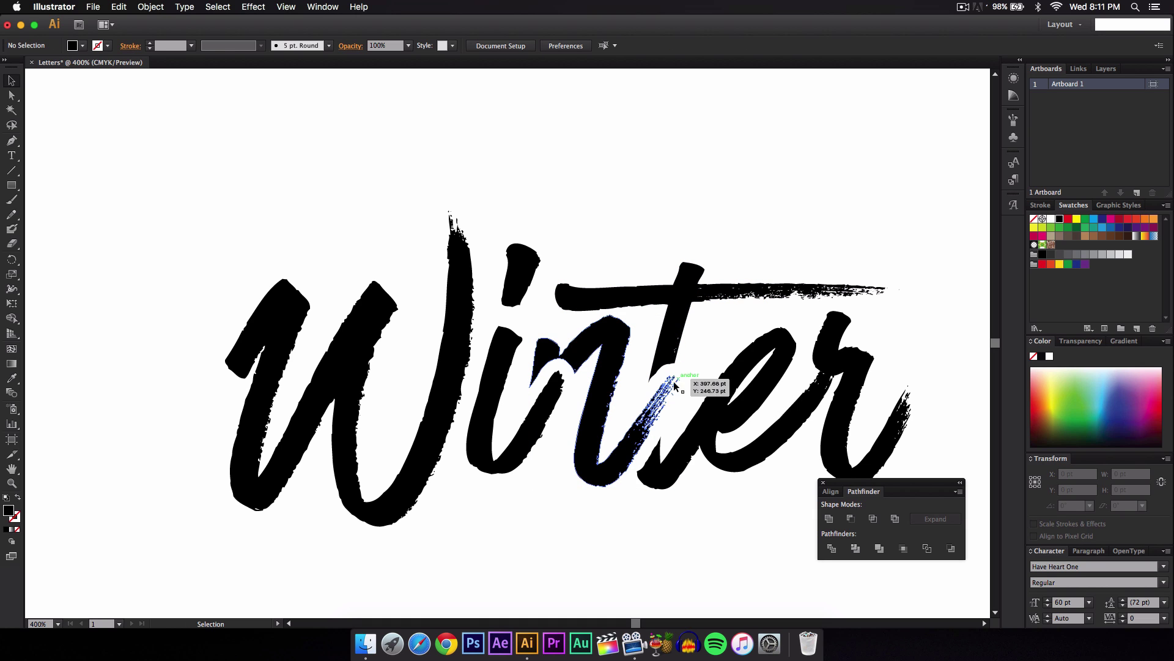
{"action": "scroll", "coordinate": [722, 347], "scroll_direction": "right", "scroll_amount": 5}
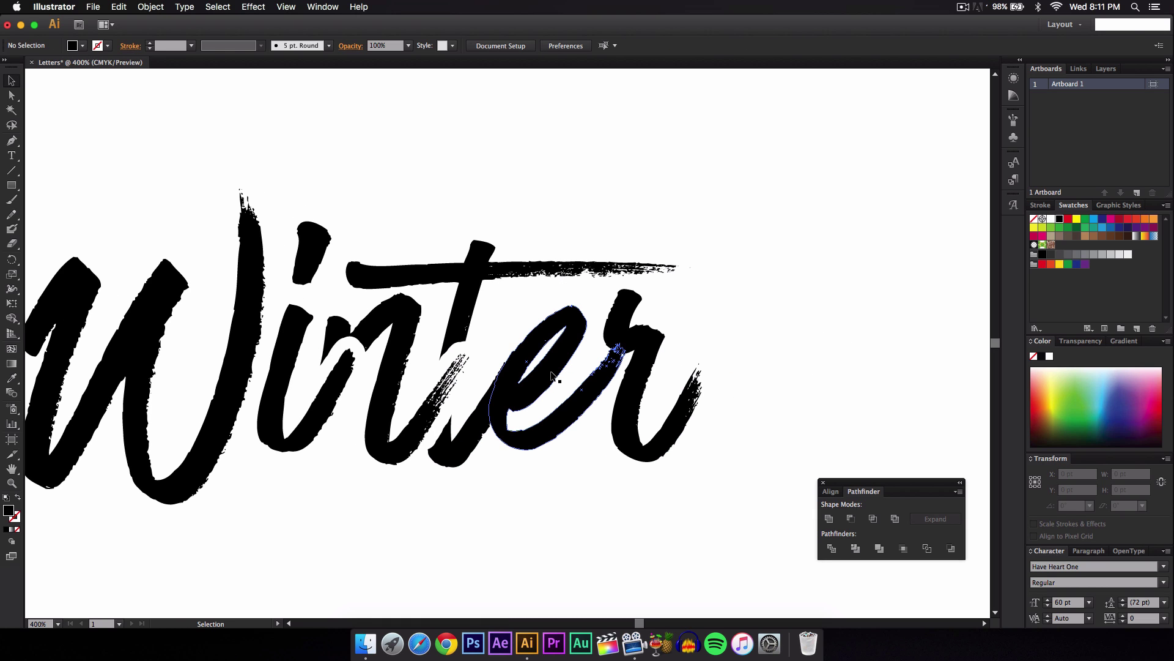
{"action": "left_click", "coordinate": [552, 375]}
{"action": "left_click", "coordinate": [480, 458]}
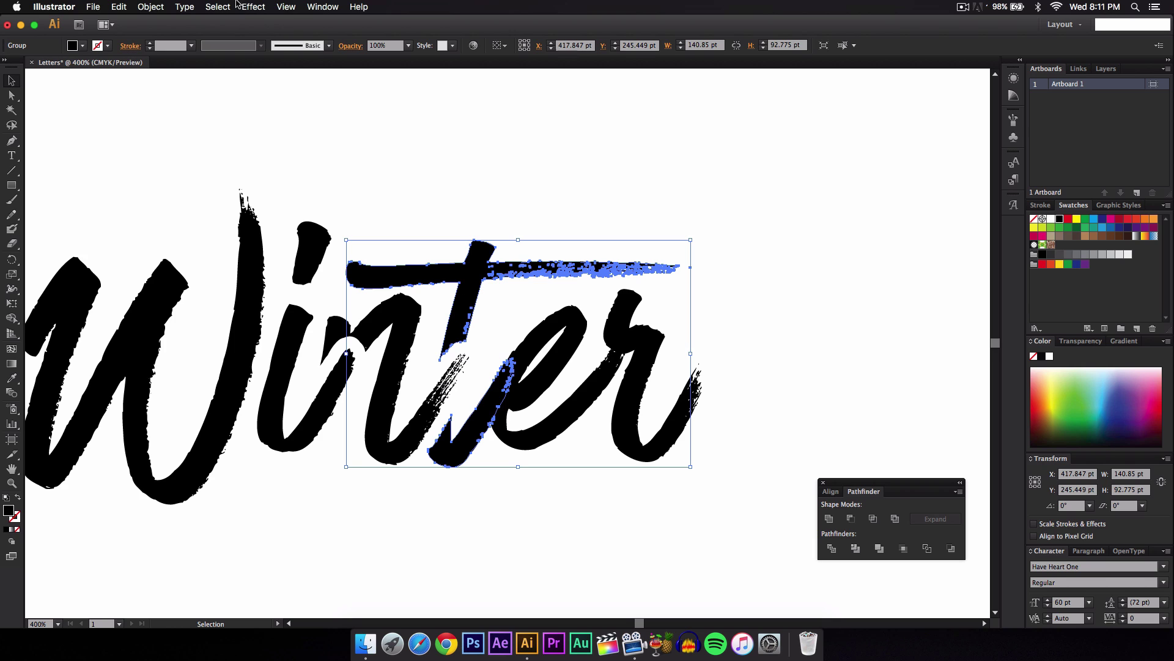
{"action": "left_click", "coordinate": [168, 6]}
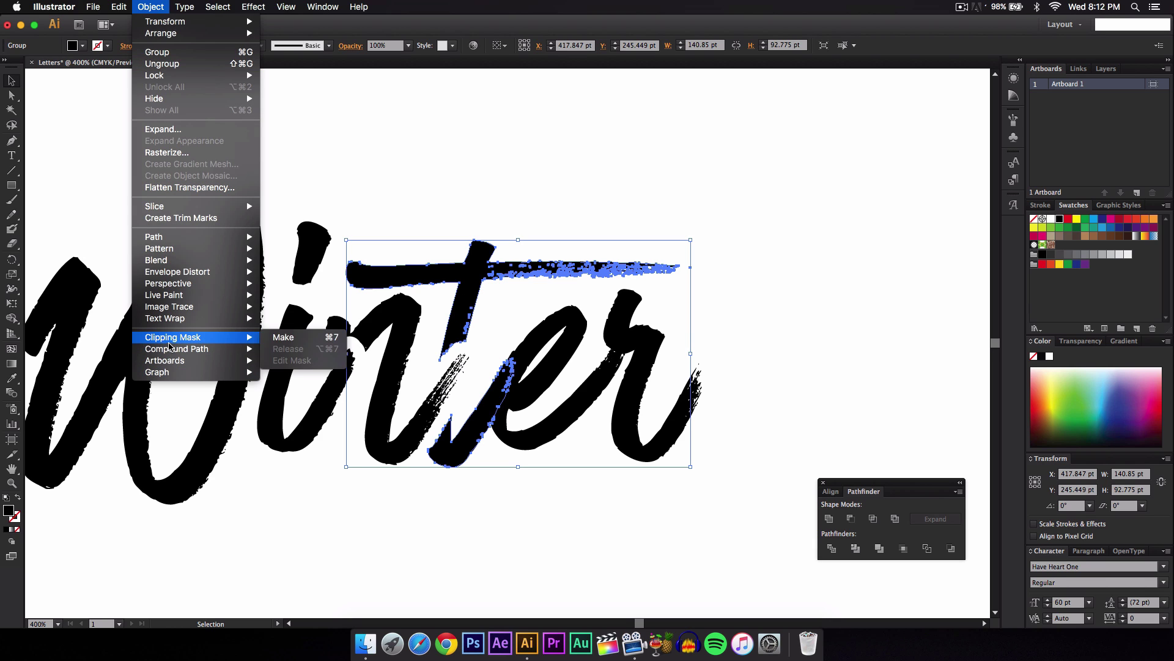
{"action": "mouse_move", "coordinate": [171, 348]}
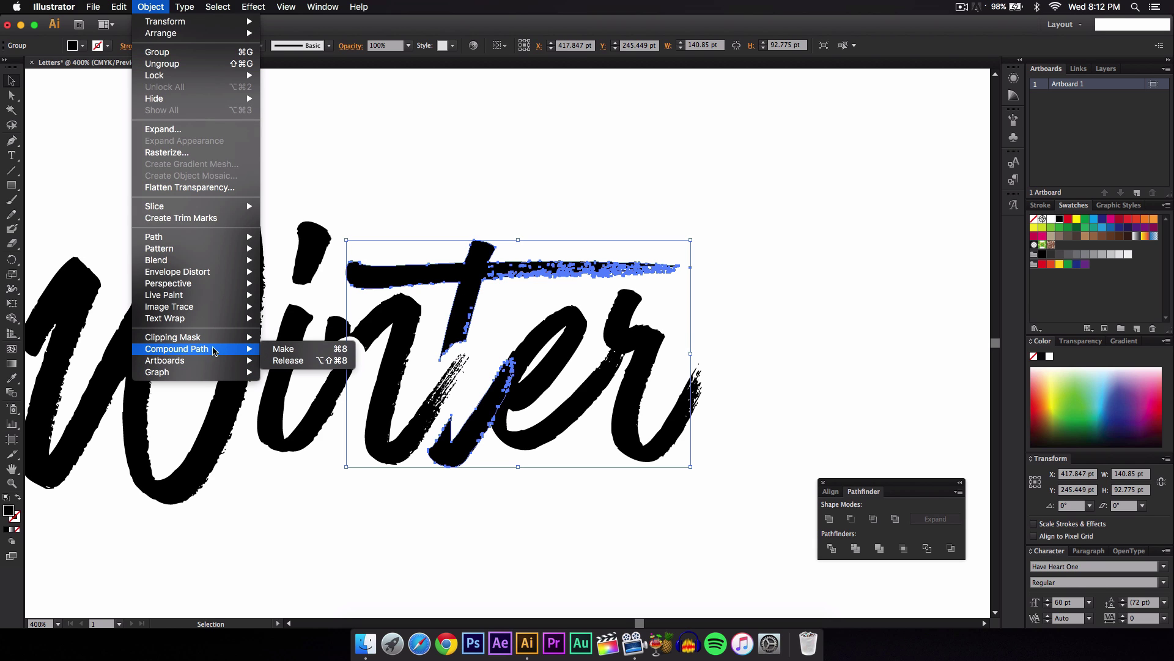
{"action": "left_click", "coordinate": [326, 409]}
{"action": "left_click", "coordinate": [479, 535]}
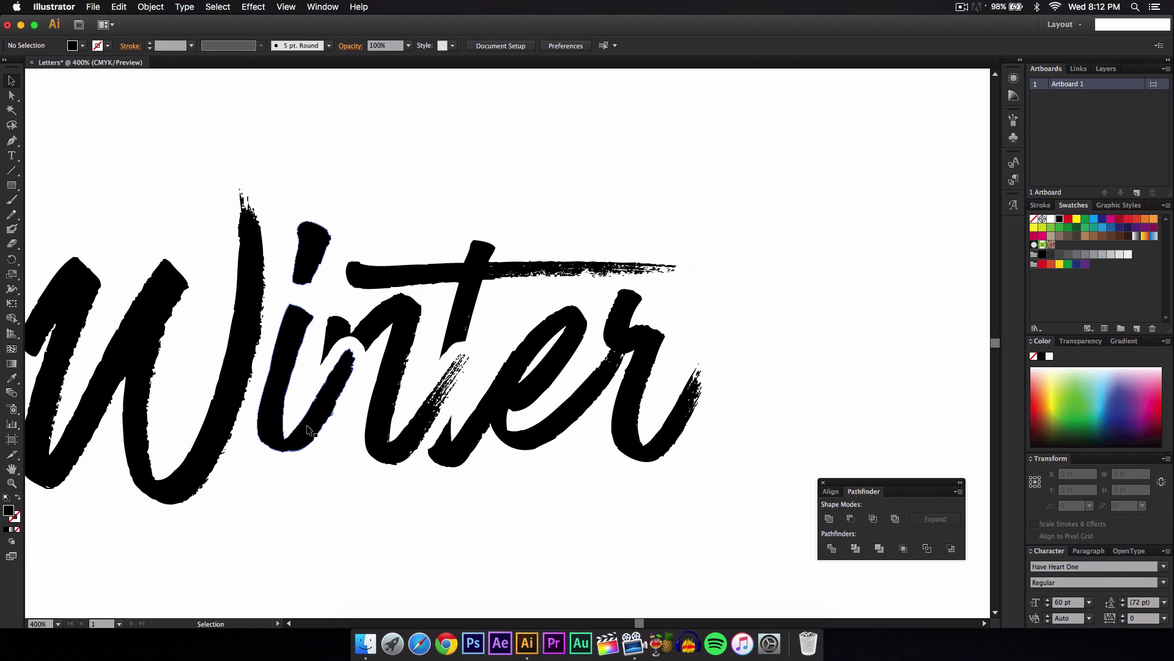
{"action": "left_click_drag", "start_coordinate": [413, 426], "coordinate": [526, 421]}
{"action": "left_click_drag", "start_coordinate": [380, 422], "coordinate": [447, 418]}
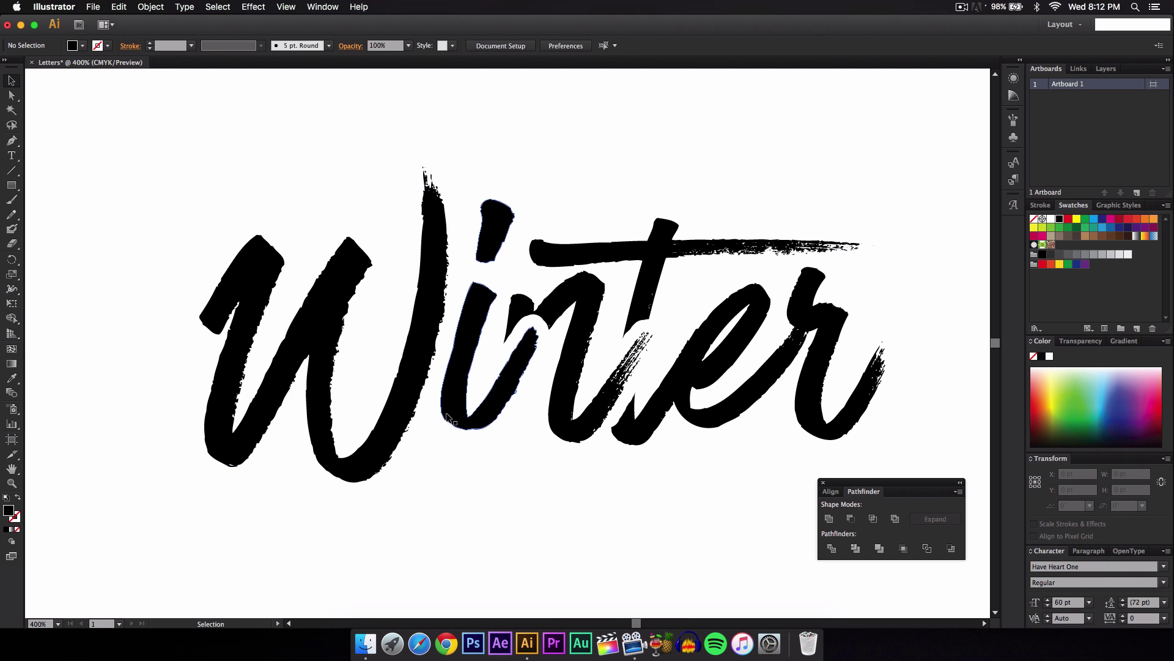
{"action": "key", "text": "super+minus"}
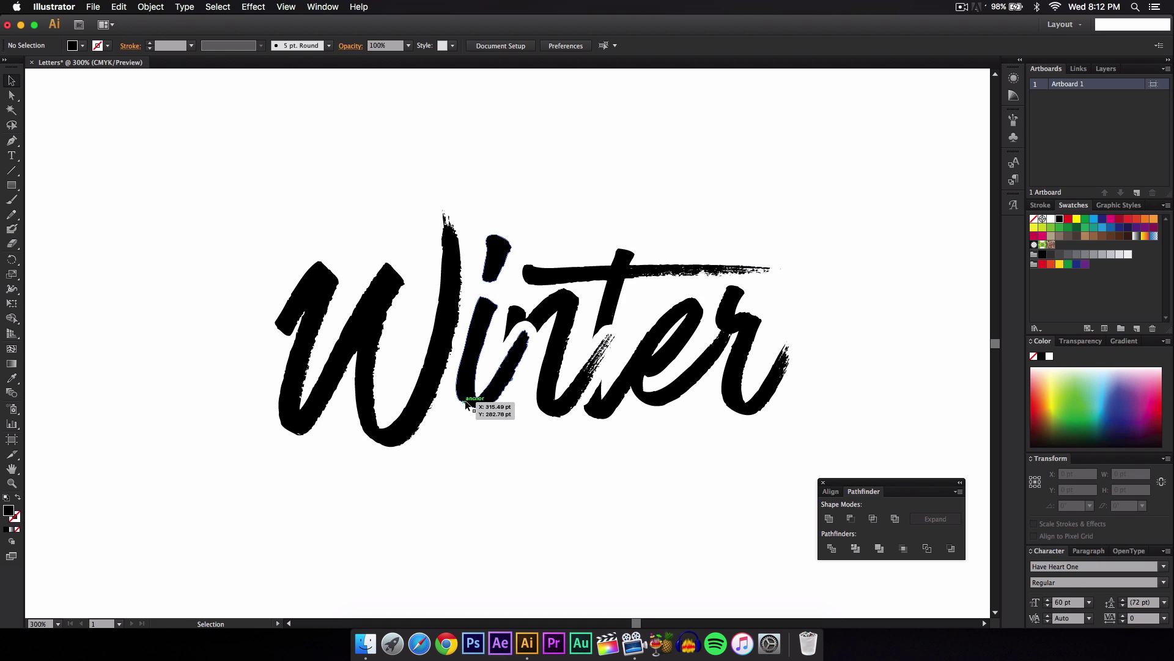
{"action": "scroll", "coordinate": [481, 395], "scroll_direction": "left", "scroll_amount": 3}
{"action": "scroll", "coordinate": [480, 394], "scroll_direction": "up", "scroll_amount": 2}
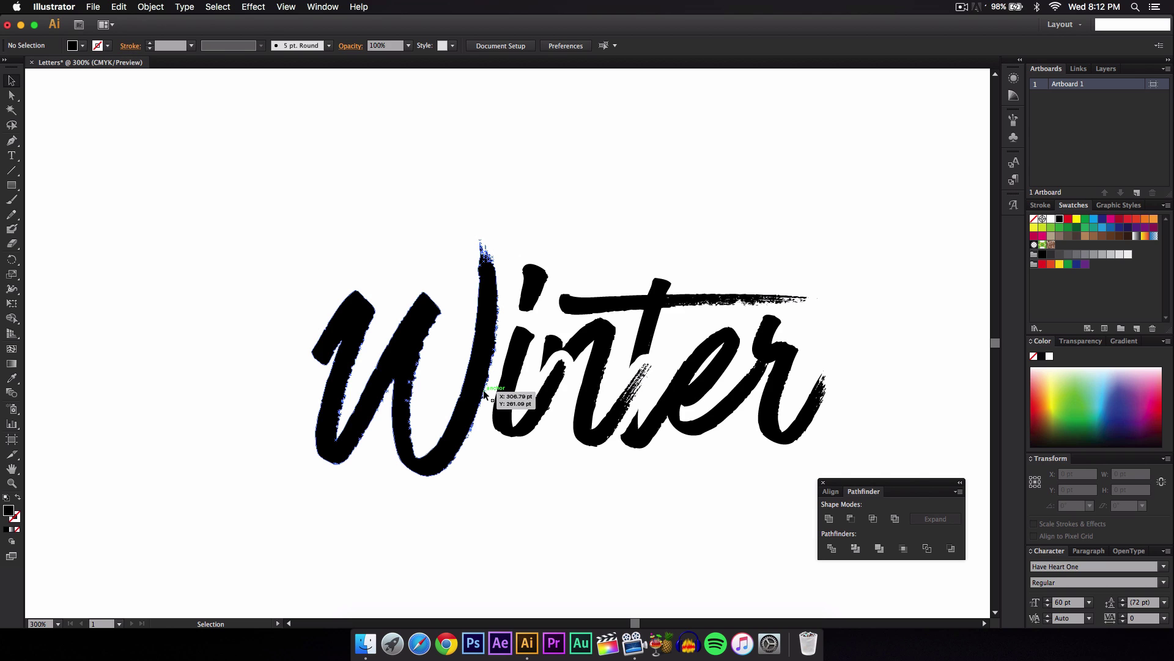
{"action": "key", "text": "super+minus"}
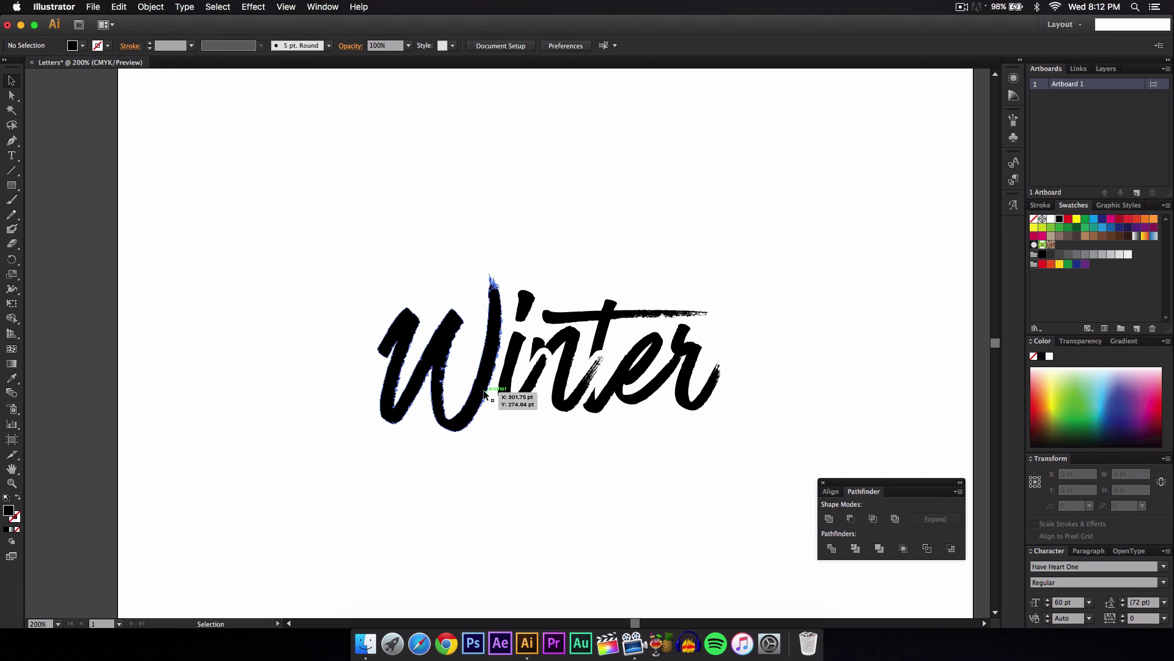